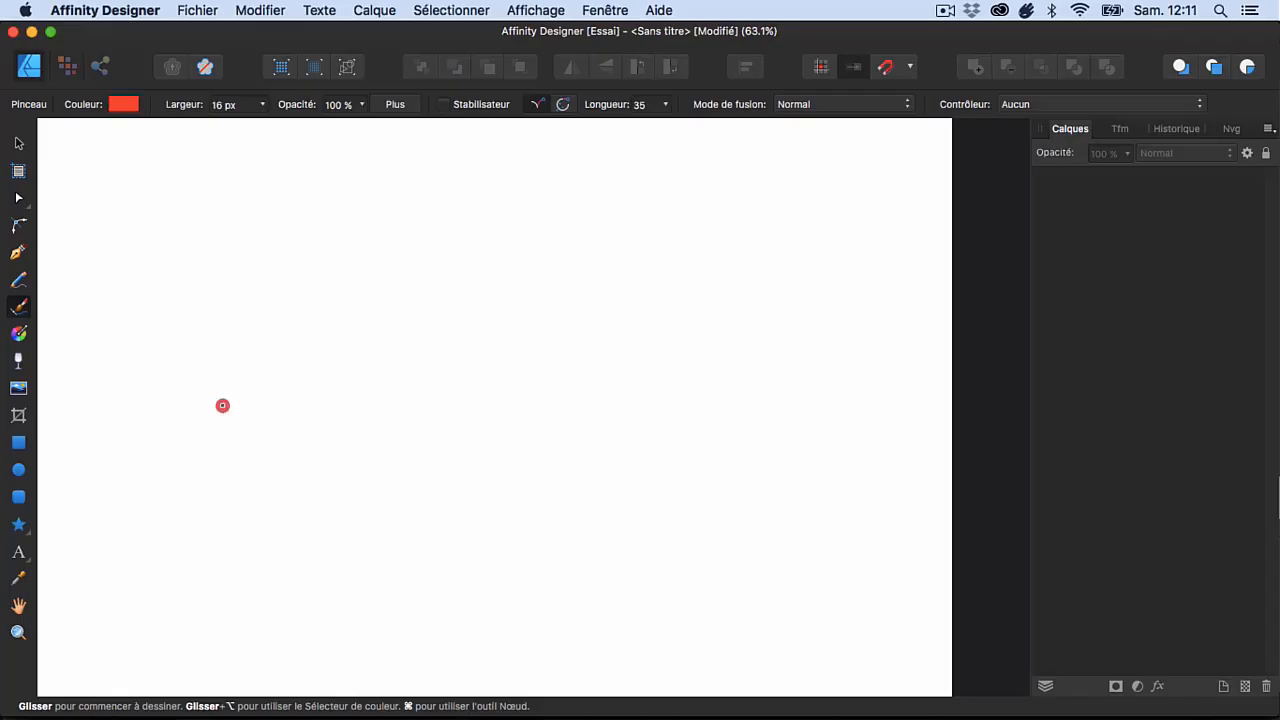
Paint a wavy red 16 px brush stroke across the page and a second one above it with the Stabilisateur enabled
{"action": "mouse_move", "coordinate": [223, 405]}
{"action": "left_mouse_down"}
{"action": "mouse_move", "coordinate": [245, 321]}
{"action": "mouse_move", "coordinate": [293, 318]}
{"action": "mouse_move", "coordinate": [329, 364]}
{"action": "mouse_move", "coordinate": [398, 342]}
{"action": "mouse_move", "coordinate": [487, 243]}
{"action": "mouse_move", "coordinate": [573, 273]}
{"action": "mouse_move", "coordinate": [670, 386]}
{"action": "left_mouse_up"}
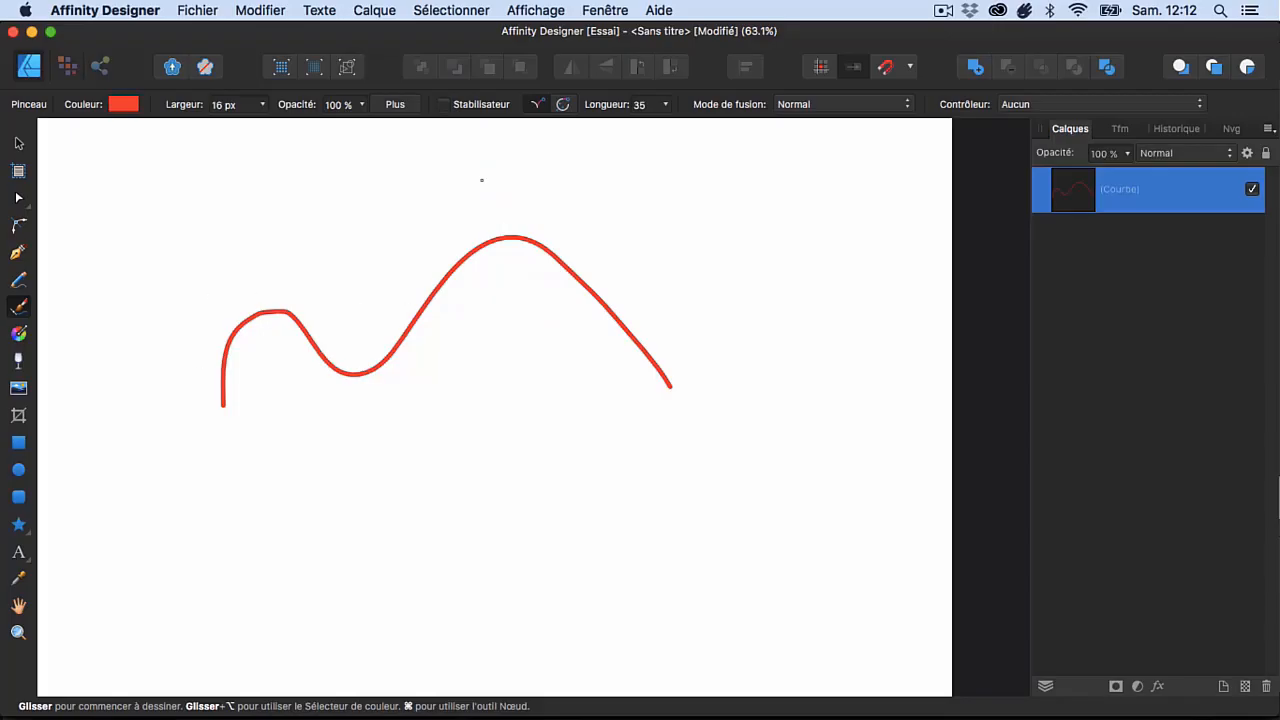
{"action": "left_click", "coordinate": [445, 106]}
{"action": "mouse_move", "coordinate": [218, 273]}
{"action": "left_mouse_down"}
{"action": "mouse_move", "coordinate": [246, 241]}
{"action": "mouse_move", "coordinate": [336, 242]}
{"action": "mouse_move", "coordinate": [387, 264]}
{"action": "mouse_move", "coordinate": [458, 190]}
{"action": "mouse_move", "coordinate": [533, 172]}
{"action": "mouse_move", "coordinate": [618, 243]}
{"action": "left_mouse_up"}
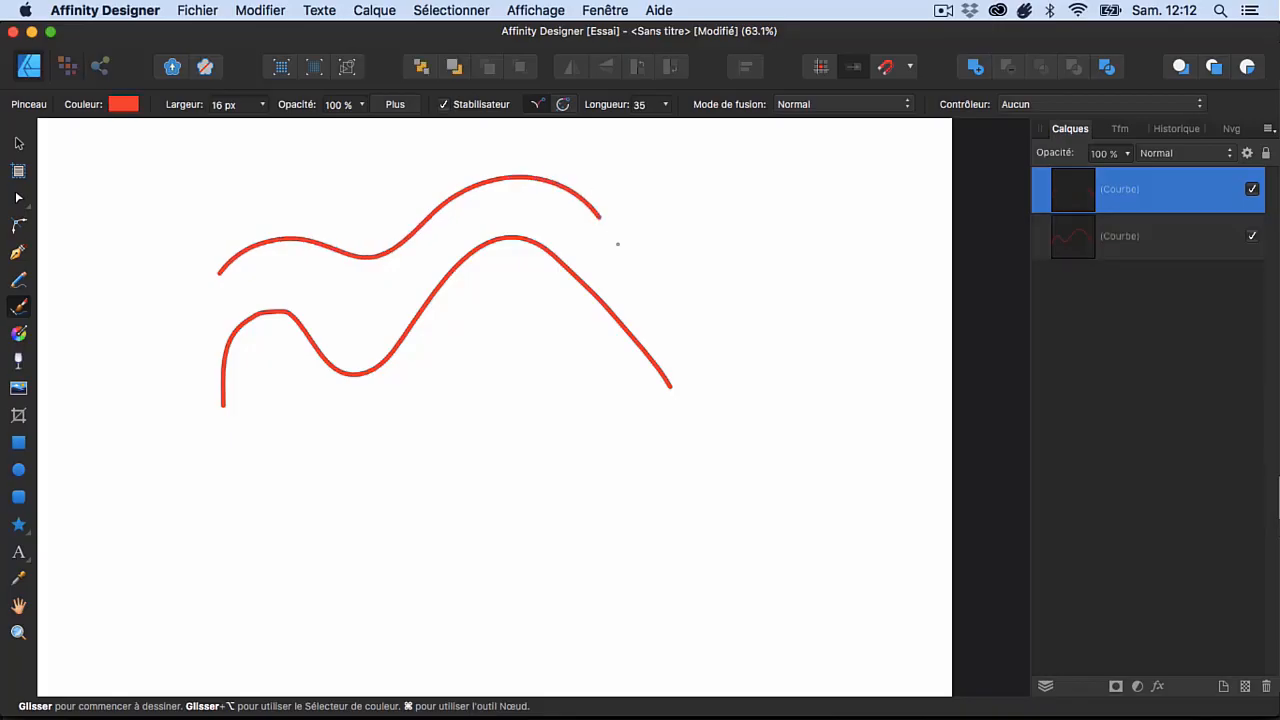
{"action": "left_click", "coordinate": [18, 143]}
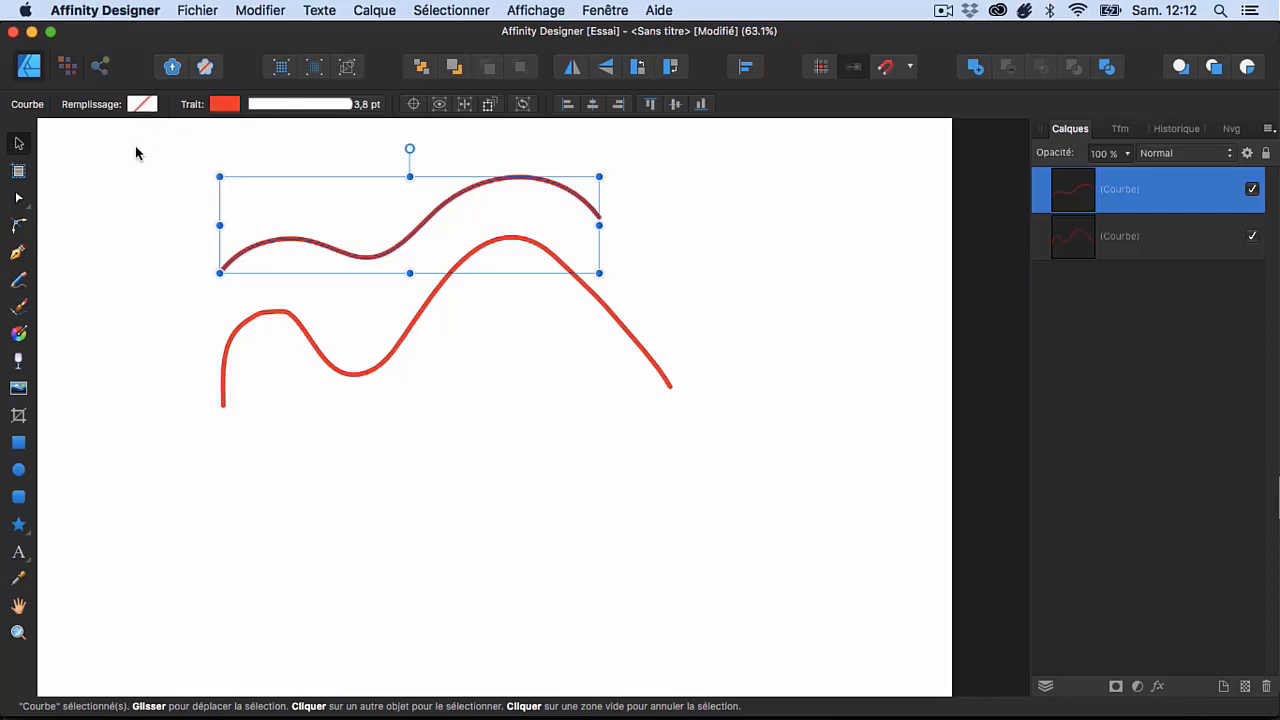
Set the document's default brush to a width of 30,1 px, 100 % size variance and 0 % opacity variance
{"action": "left_click", "coordinate": [17, 309]}
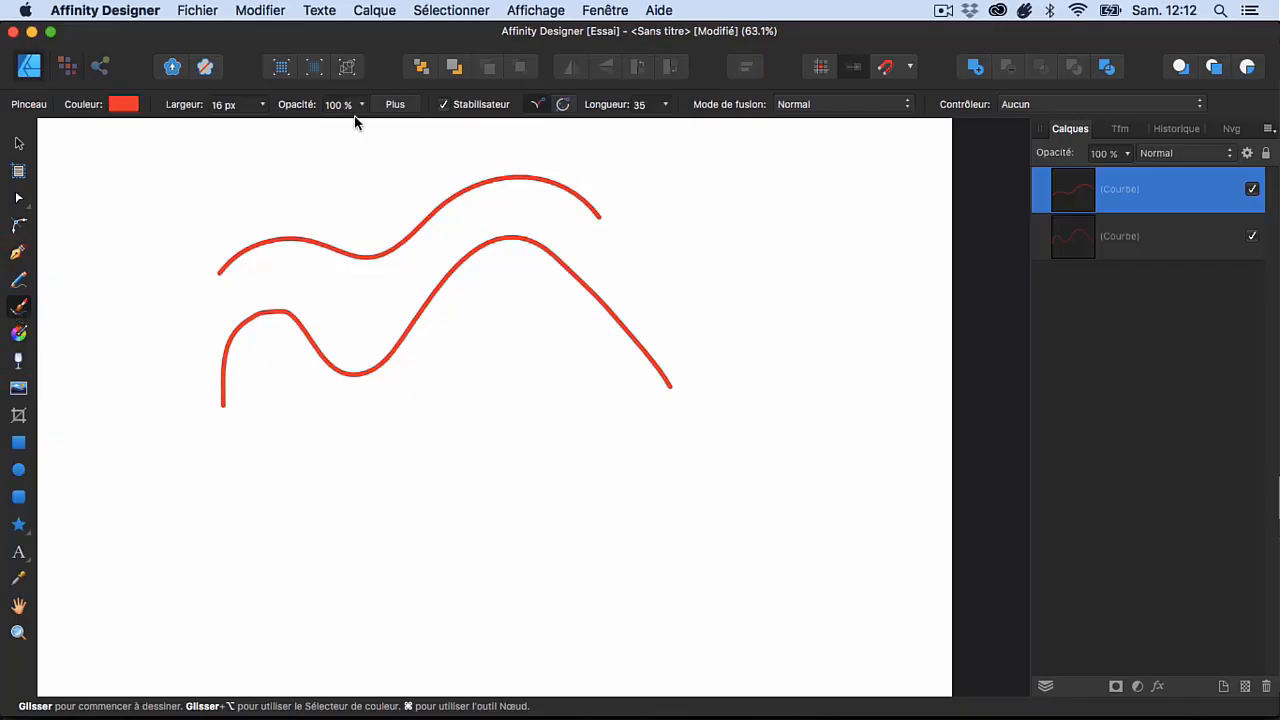
{"action": "left_click", "coordinate": [264, 105]}
{"action": "left_click_drag", "start_coordinate": [257, 124], "coordinate": [320, 125]}
{"action": "left_click", "coordinate": [391, 105]}
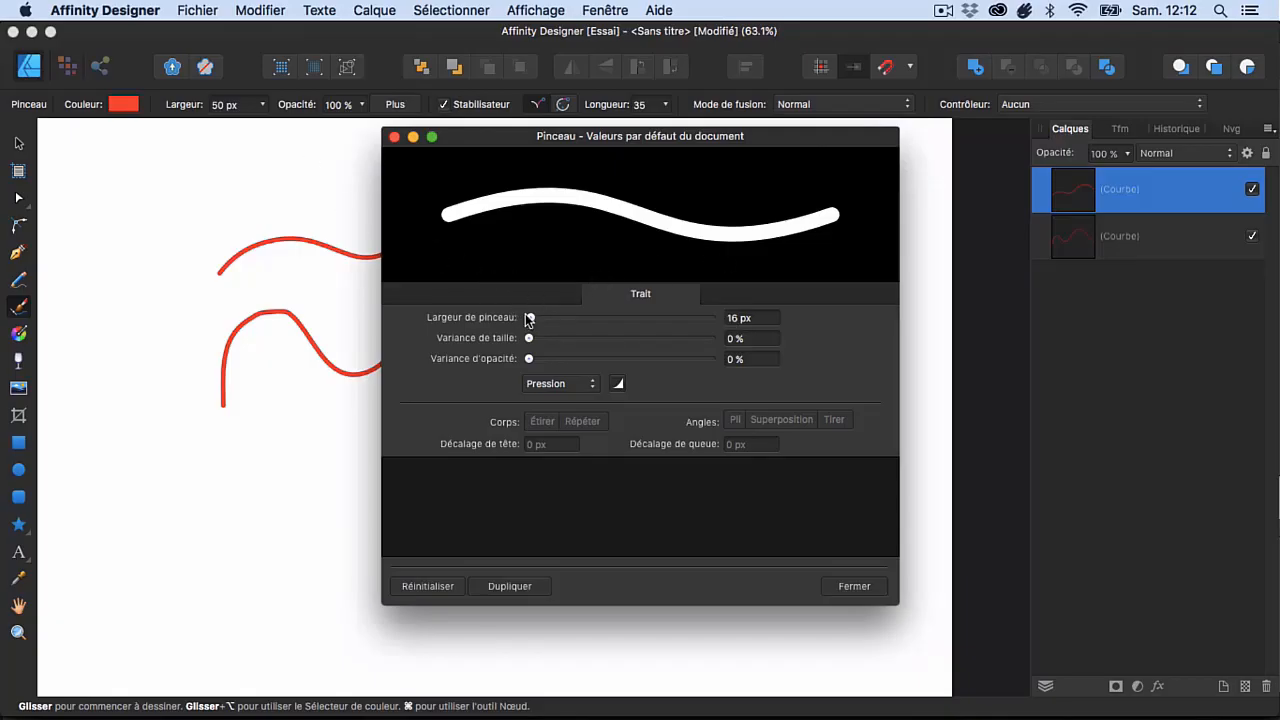
{"action": "mouse_move", "coordinate": [530, 318]}
{"action": "left_mouse_down"}
{"action": "mouse_move", "coordinate": [551, 340]}
{"action": "mouse_move", "coordinate": [775, 347]}
{"action": "left_mouse_up"}
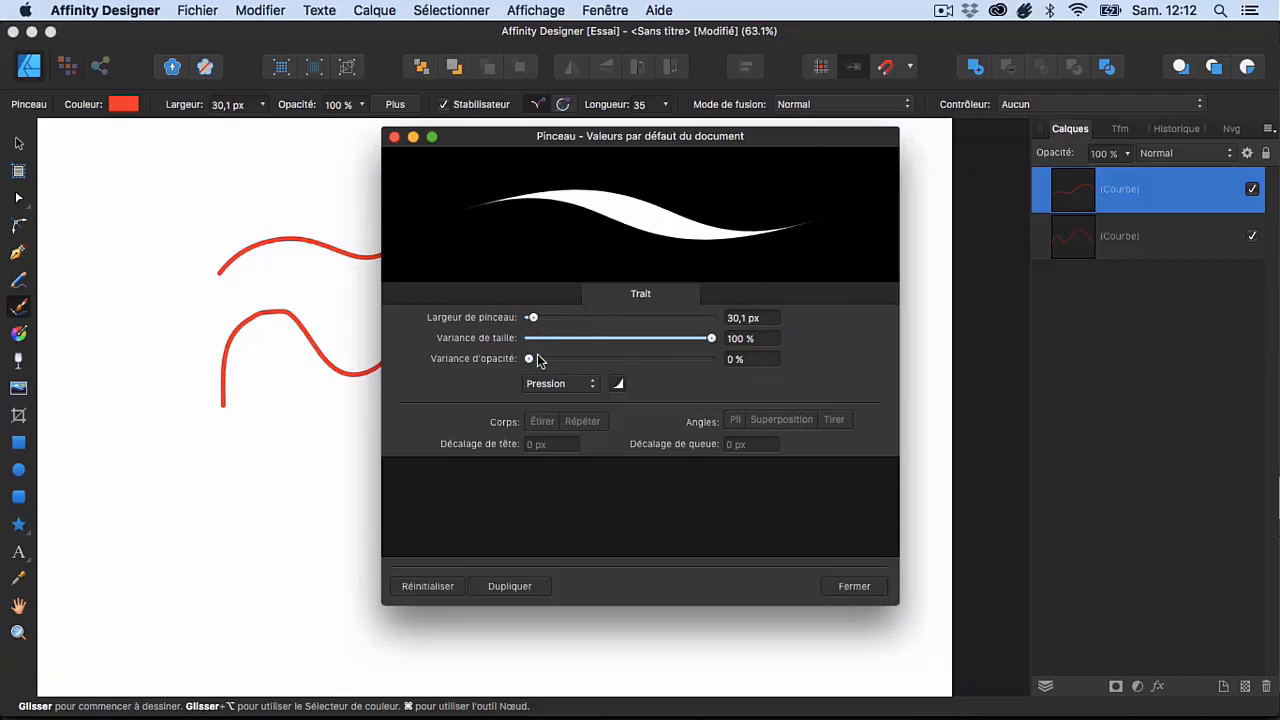
{"action": "mouse_move", "coordinate": [530, 364]}
{"action": "left_mouse_down"}
{"action": "mouse_move", "coordinate": [617, 363]}
{"action": "mouse_move", "coordinate": [497, 361]}
{"action": "mouse_move", "coordinate": [698, 362]}
{"action": "left_mouse_up"}
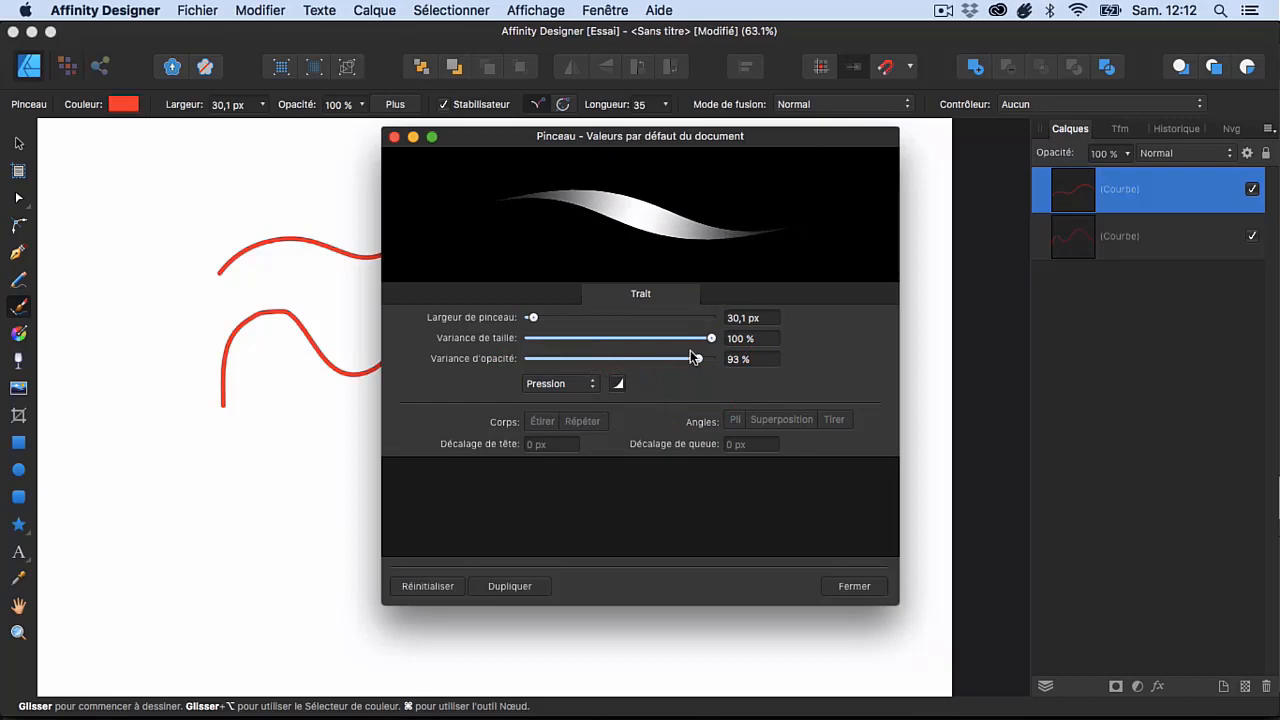
{"action": "left_click_drag", "start_coordinate": [690, 357], "coordinate": [523, 360]}
Keep the brush controller on Pression and paint a wavy red stroke below the two existing curves
{"action": "left_click", "coordinate": [545, 387]}
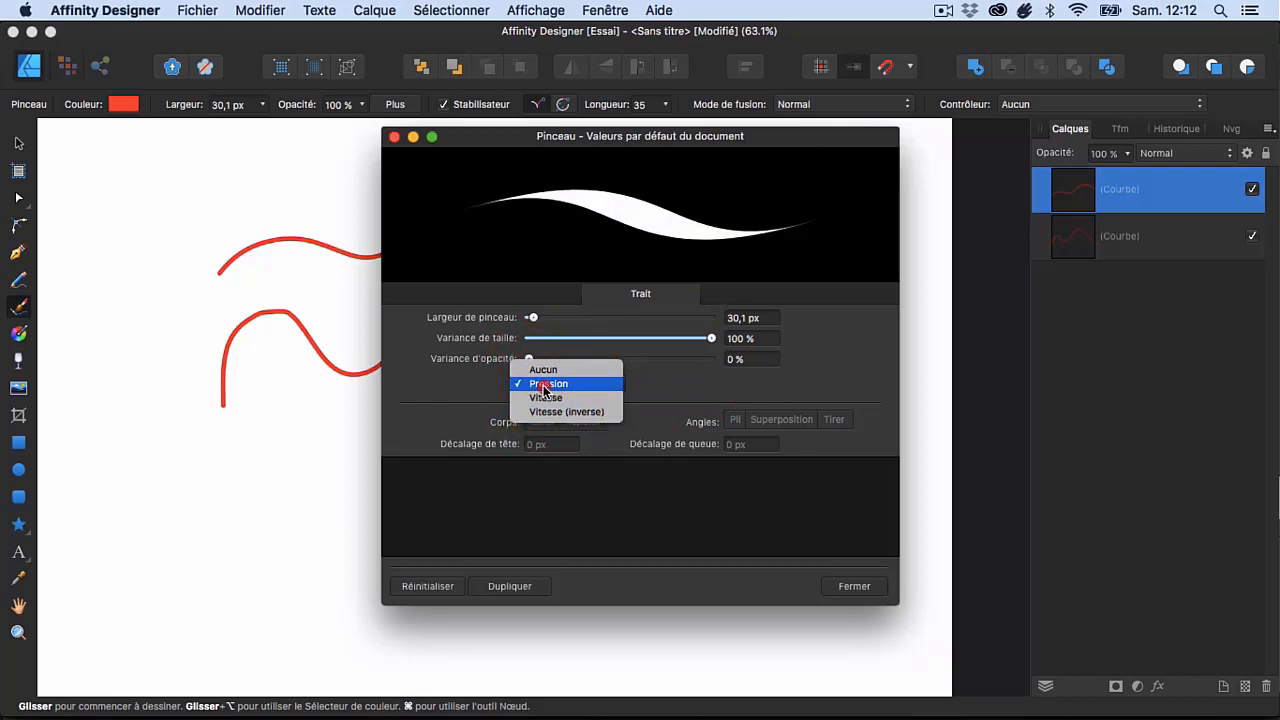
{"action": "left_click", "coordinate": [545, 384]}
{"action": "left_click", "coordinate": [619, 384]}
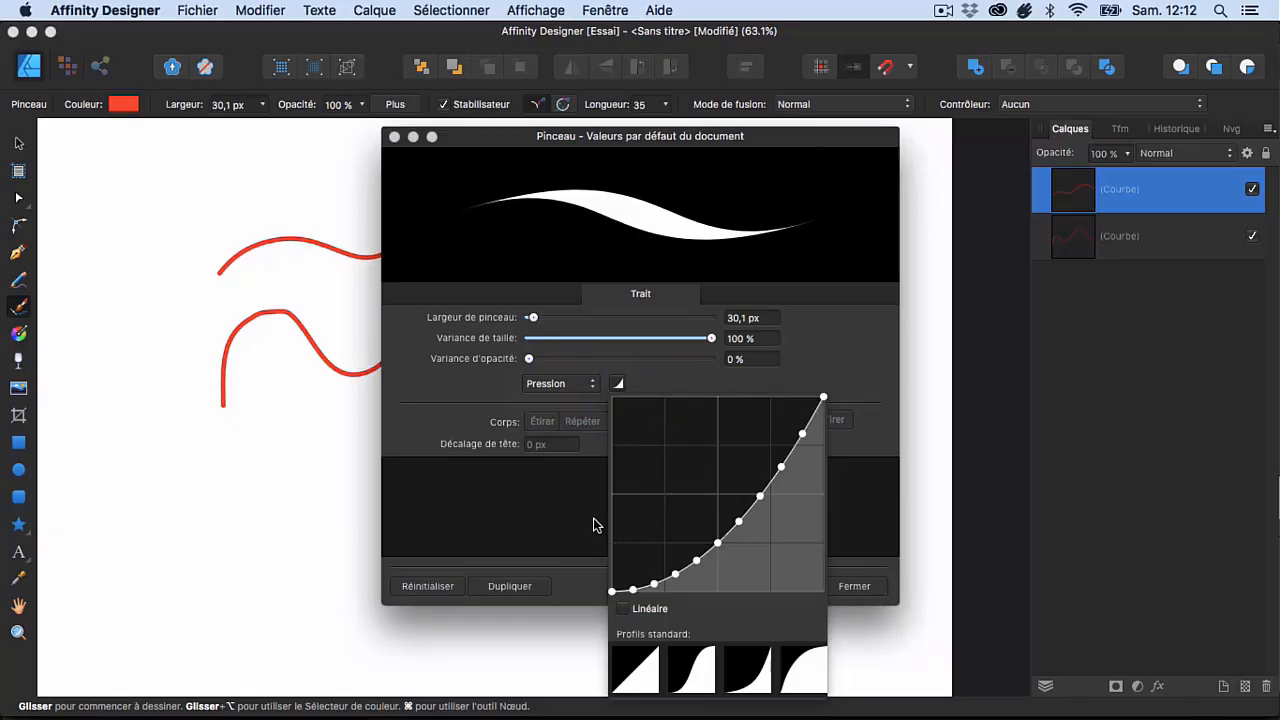
{"action": "left_click", "coordinate": [665, 372]}
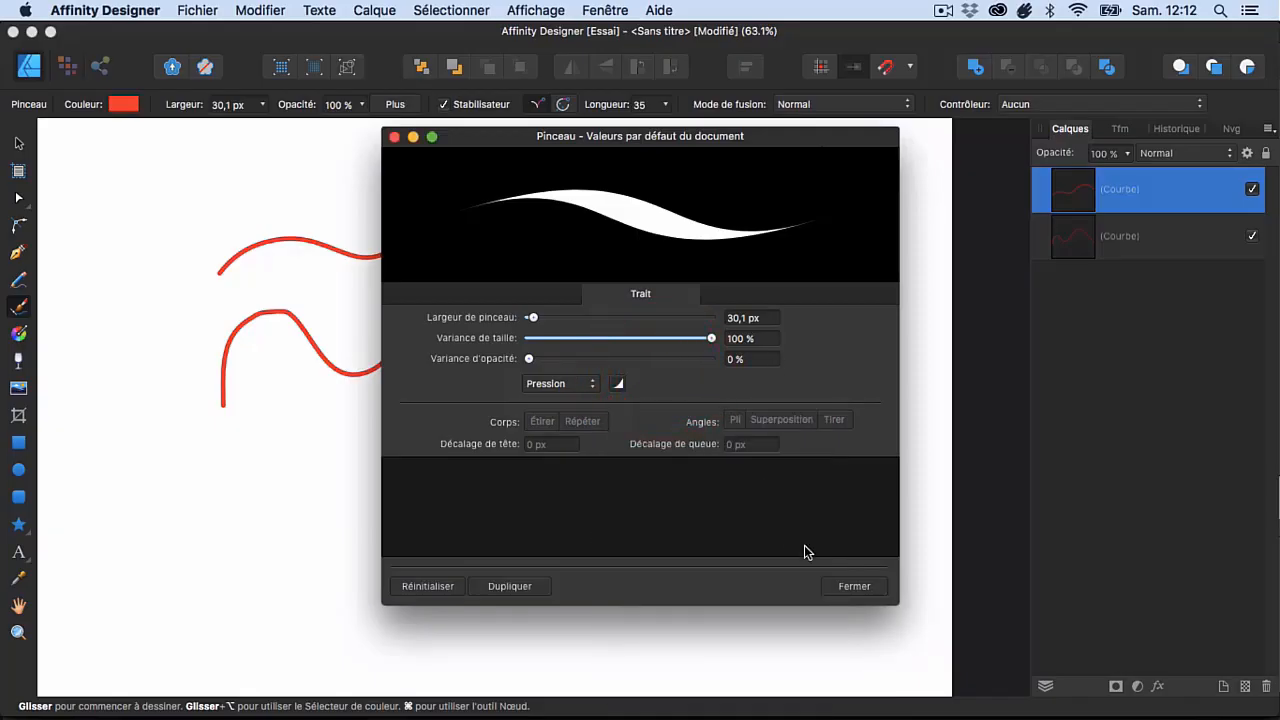
{"action": "left_click", "coordinate": [852, 587]}
{"action": "mouse_move", "coordinate": [231, 553]}
{"action": "left_mouse_down"}
{"action": "mouse_move", "coordinate": [305, 483]}
{"action": "mouse_move", "coordinate": [389, 479]}
{"action": "mouse_move", "coordinate": [489, 564]}
{"action": "mouse_move", "coordinate": [601, 555]}
{"action": "mouse_move", "coordinate": [762, 398]}
{"action": "left_mouse_up"}
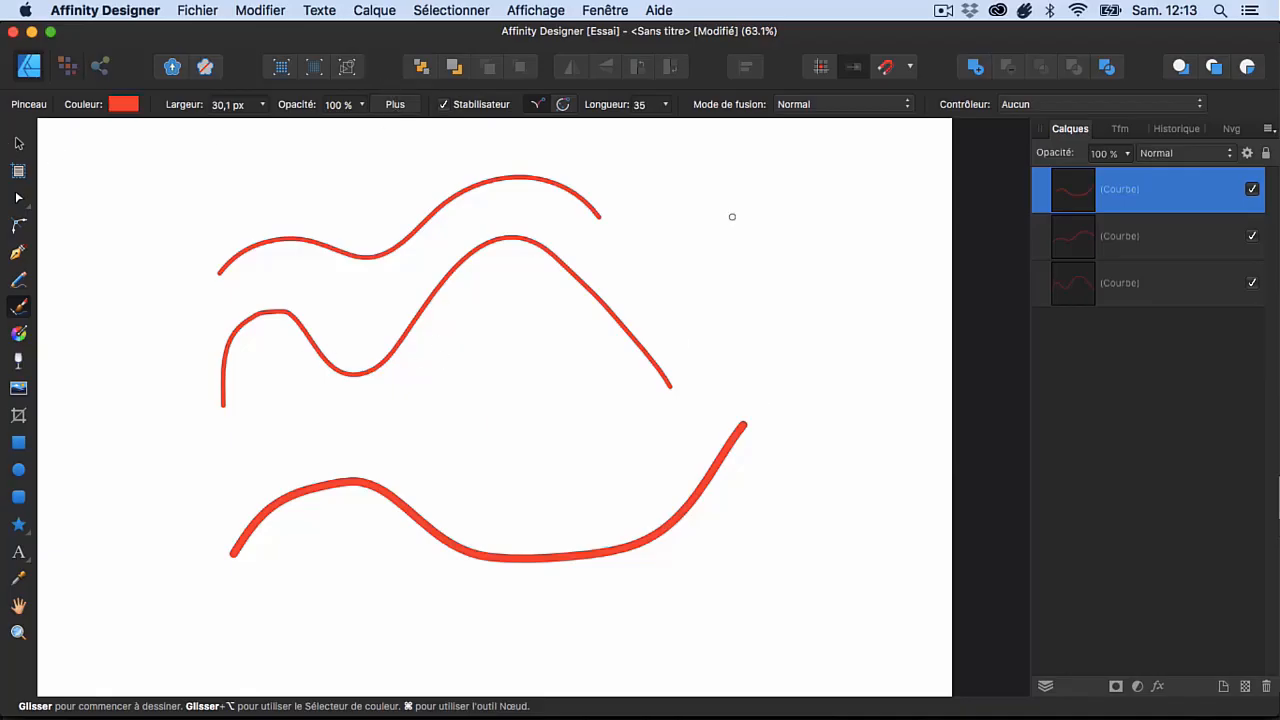
{"action": "left_click", "coordinate": [395, 104]}
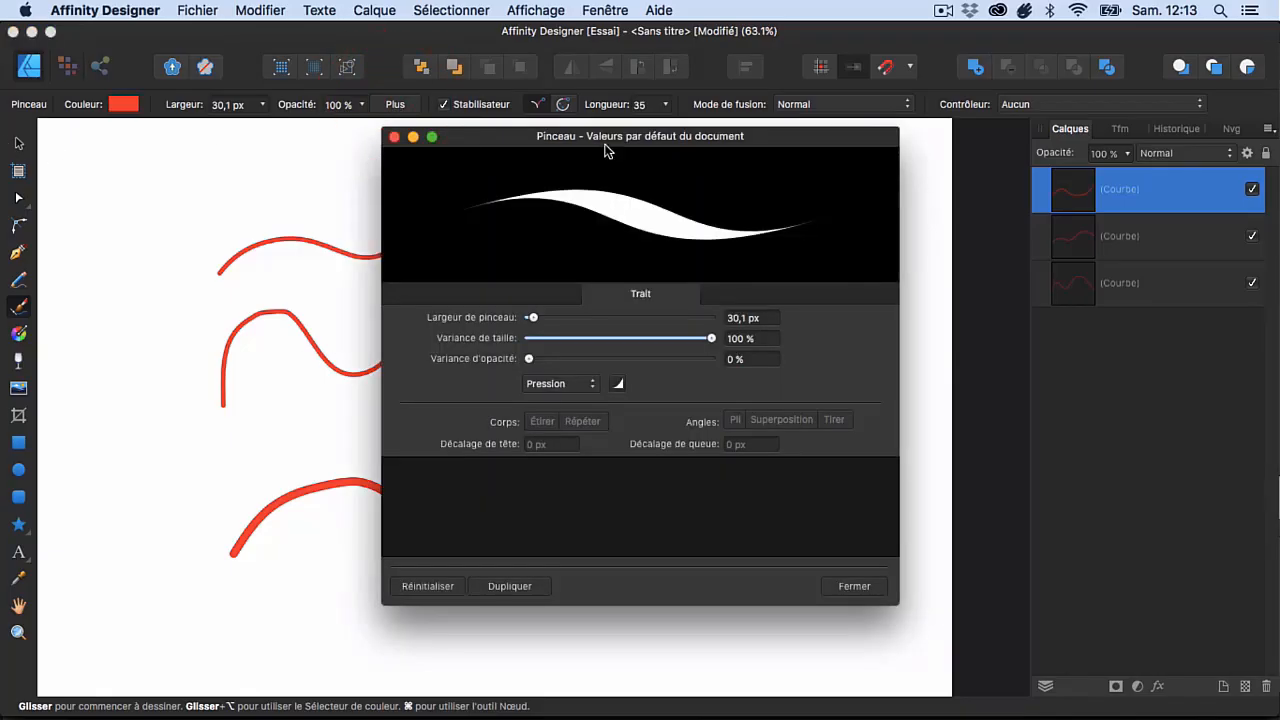
{"action": "left_click", "coordinate": [394, 137]}
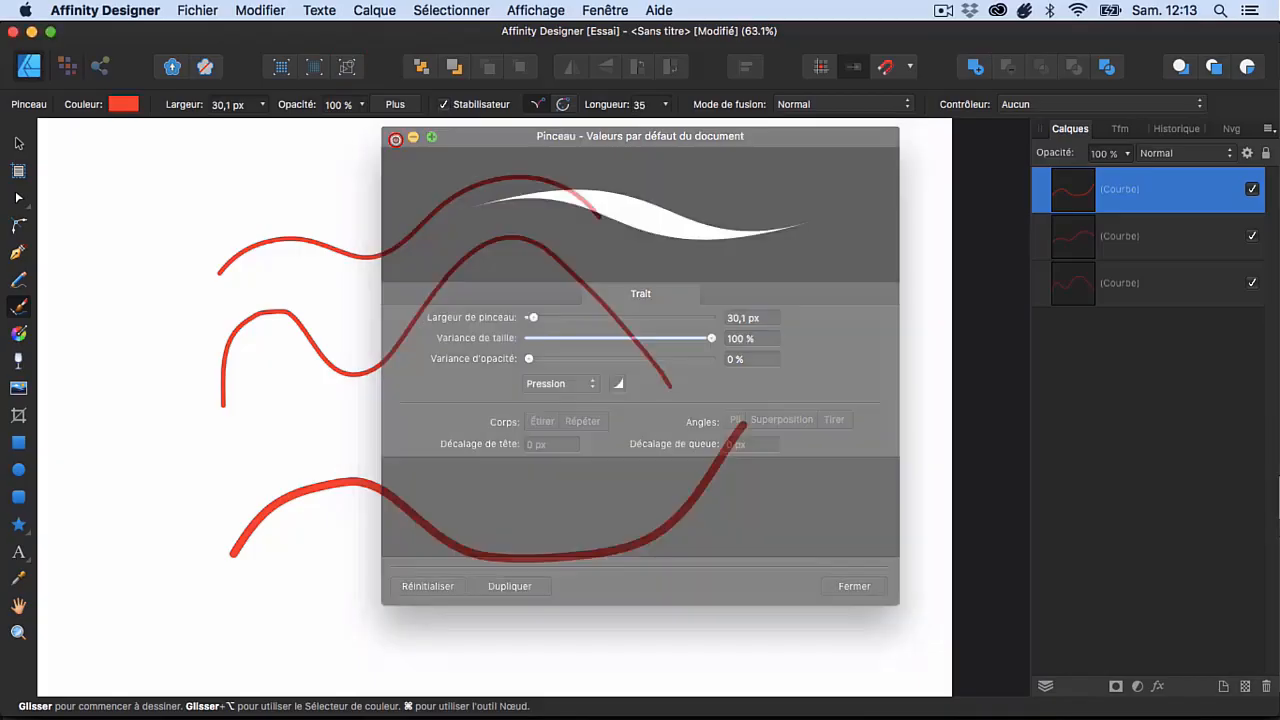
Deselect all curves, show the Pinceaux panel and place it beside the painted strokes
{"action": "left_click", "coordinate": [17, 144]}
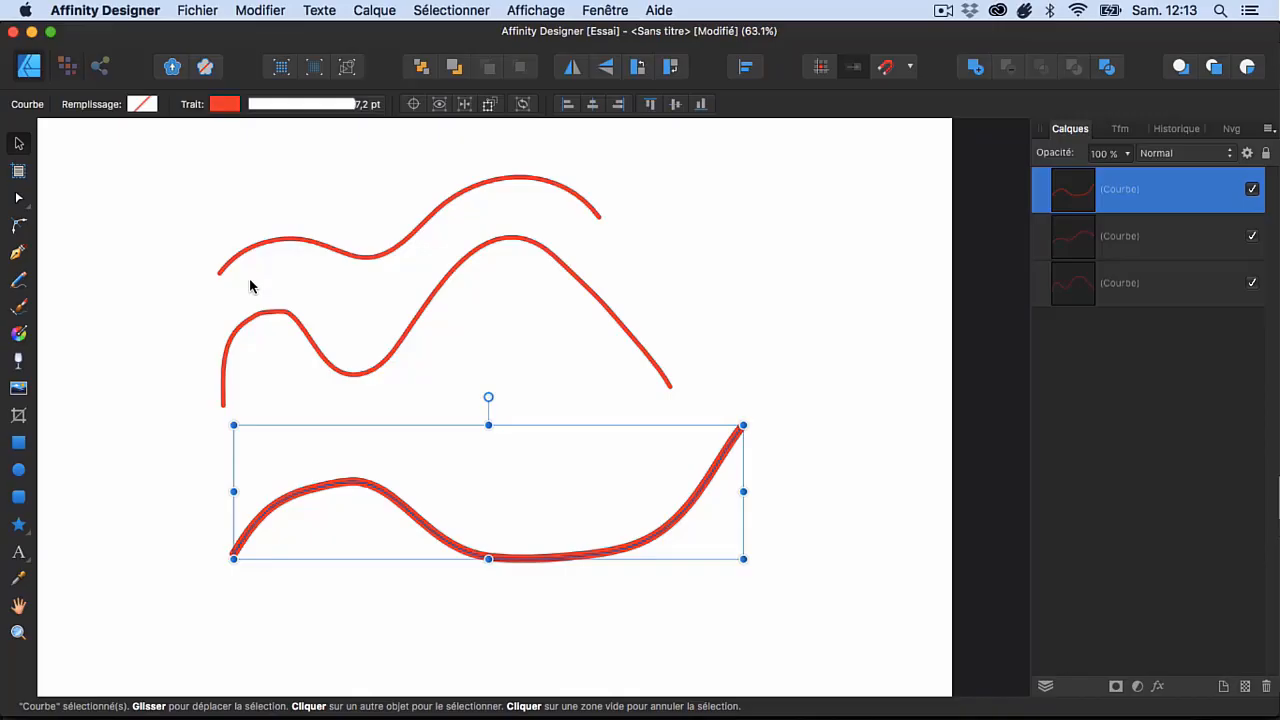
{"action": "mouse_move", "coordinate": [183, 217]}
{"action": "left_mouse_down"}
{"action": "mouse_move", "coordinate": [796, 522]}
{"action": "mouse_move", "coordinate": [890, 604]}
{"action": "left_mouse_up"}
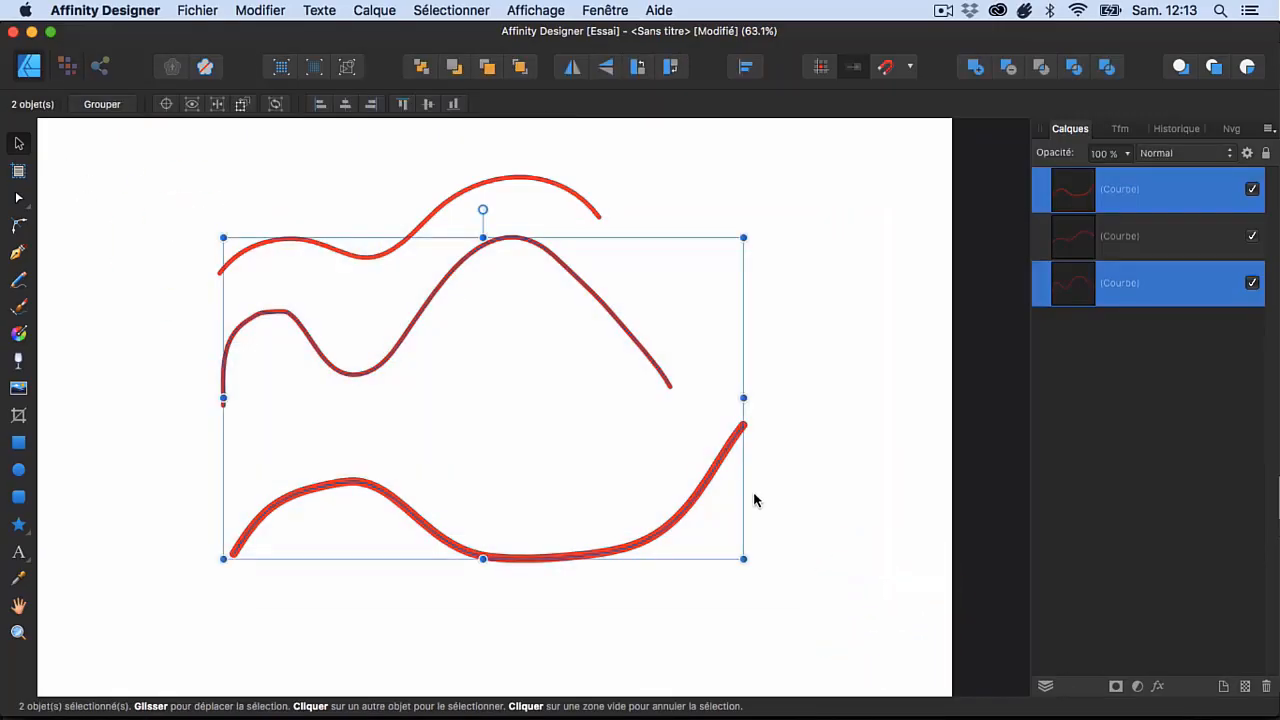
{"action": "left_click", "coordinate": [871, 459]}
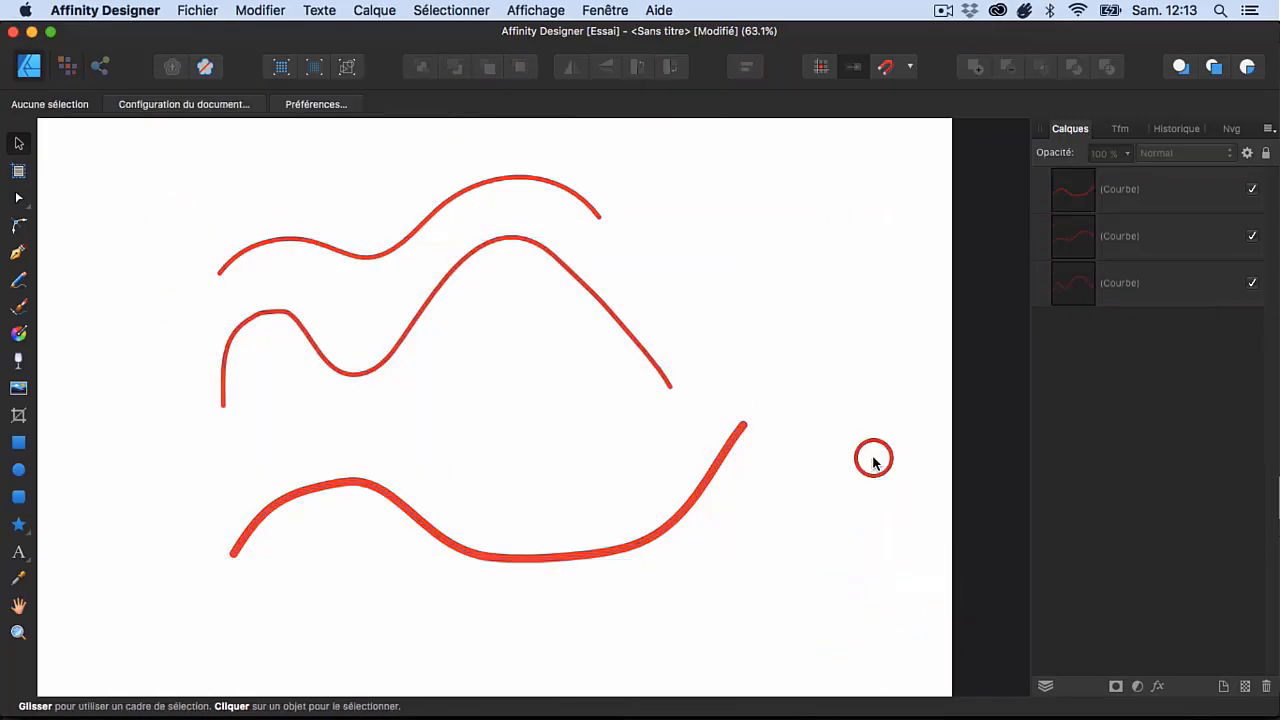
{"action": "left_click", "coordinate": [619, 13]}
{"action": "mouse_move", "coordinate": [530, 10]}
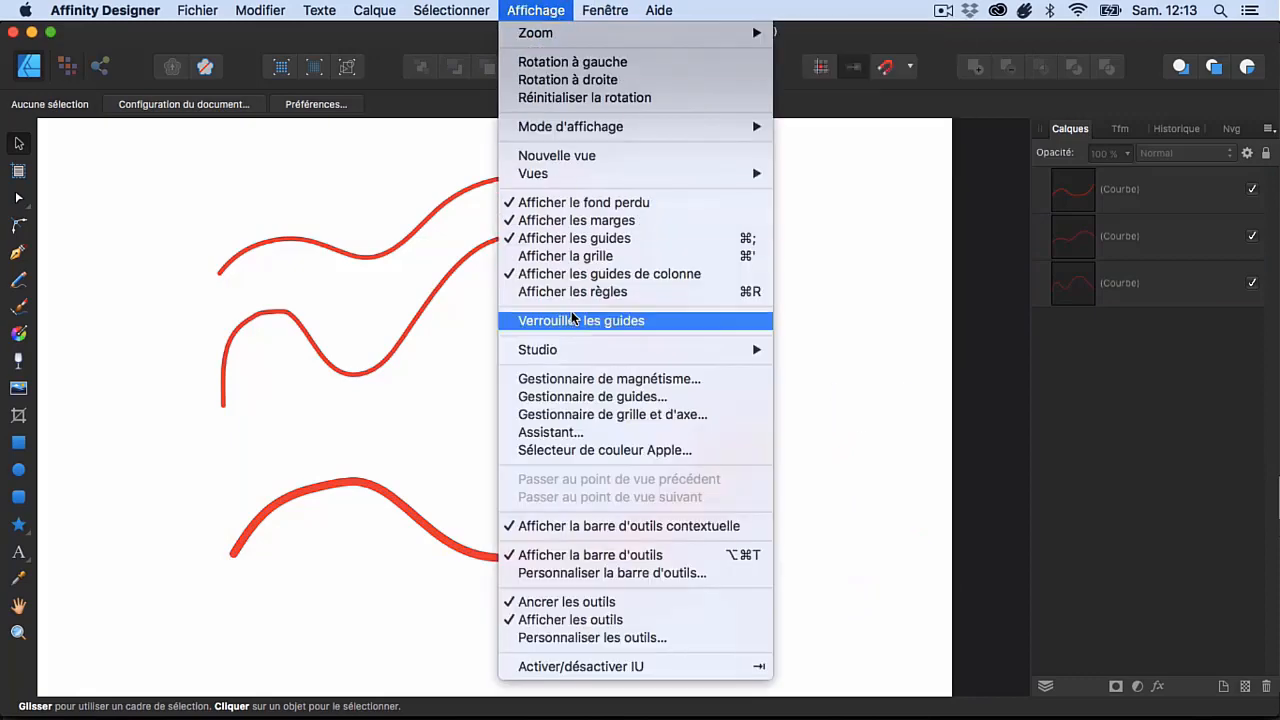
{"action": "mouse_move", "coordinate": [577, 348]}
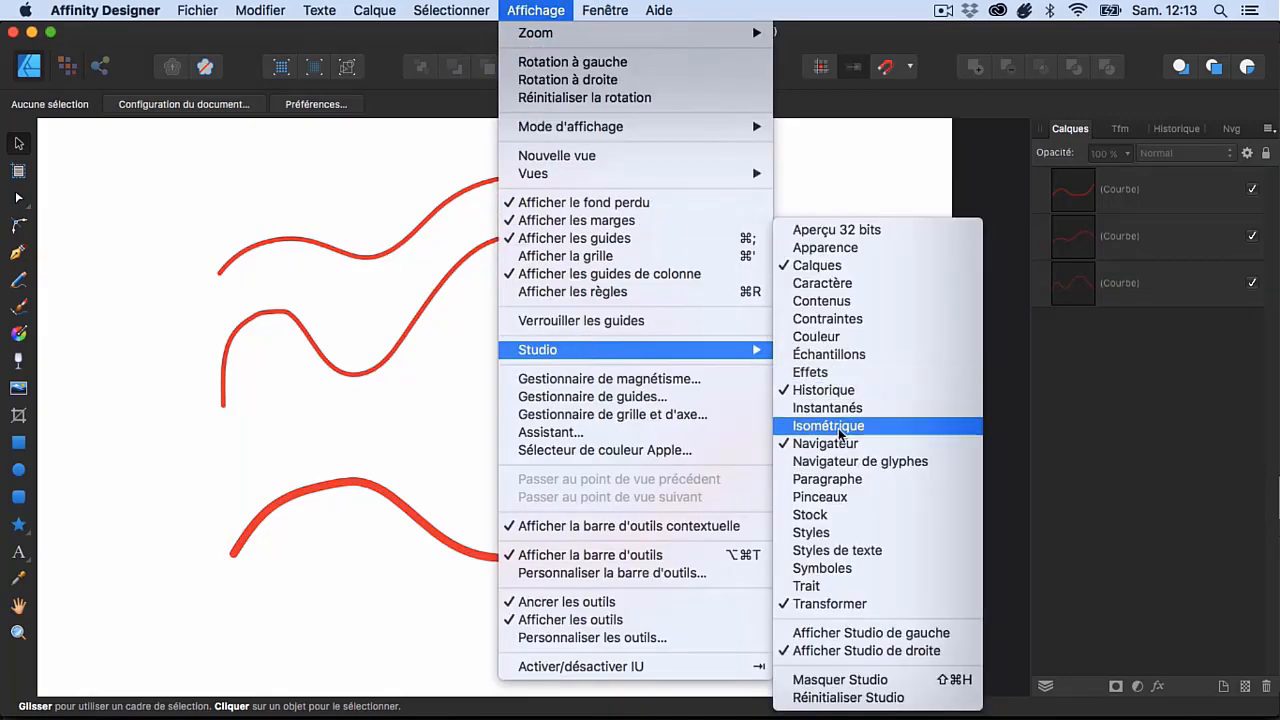
{"action": "left_click", "coordinate": [843, 498]}
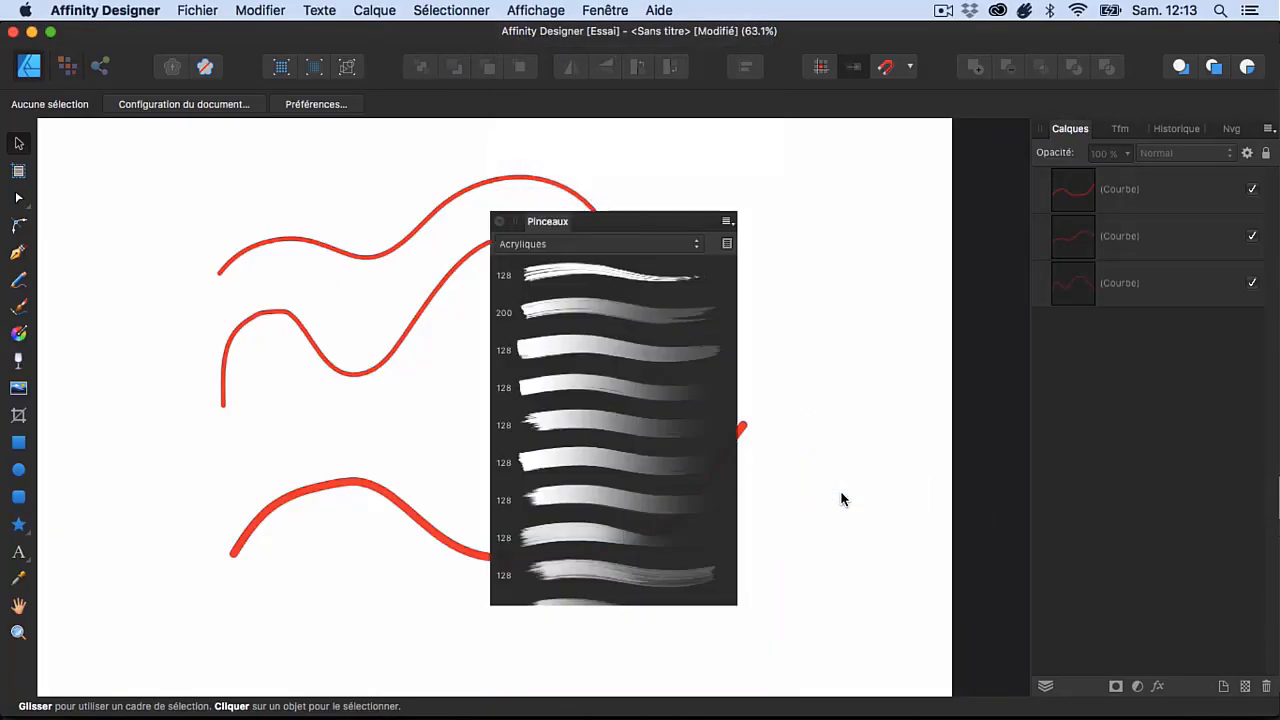
{"action": "mouse_move", "coordinate": [565, 222]}
{"action": "left_mouse_down"}
{"action": "mouse_move", "coordinate": [772, 220]}
{"action": "mouse_move", "coordinate": [824, 178]}
{"action": "left_mouse_up"}
Apply the first Acryliques brush to the lowest red curve
{"action": "left_click", "coordinate": [718, 450]}
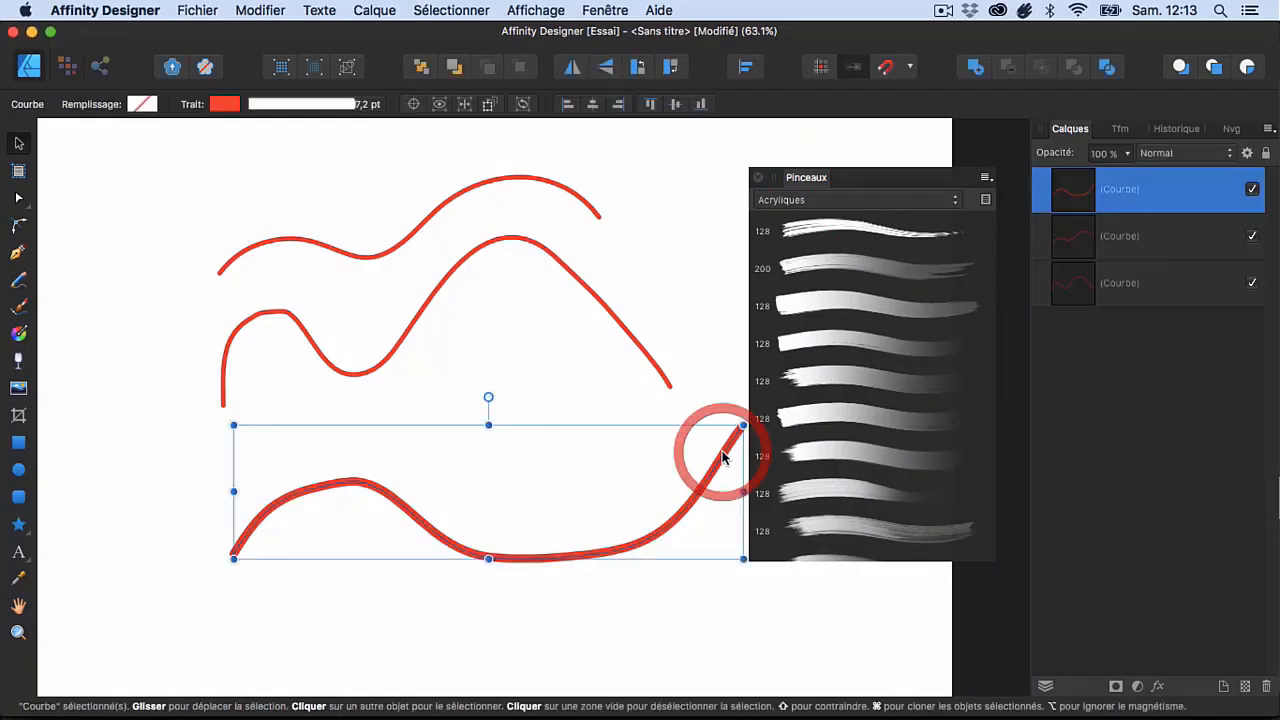
{"action": "left_click", "coordinate": [817, 230]}
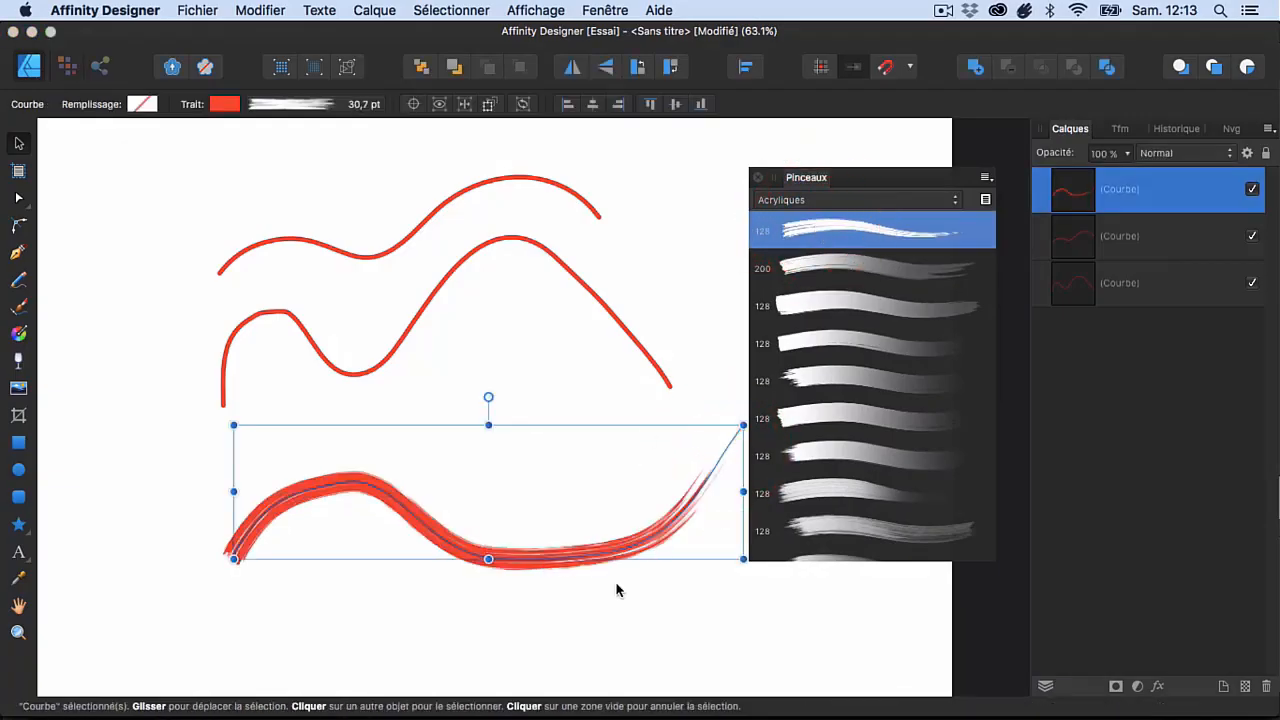
{"action": "left_click", "coordinate": [636, 625]}
Paint a short wavy red stroke above the curves using the fourth Acryliques brush, 128 px wide
{"action": "left_click", "coordinate": [808, 306]}
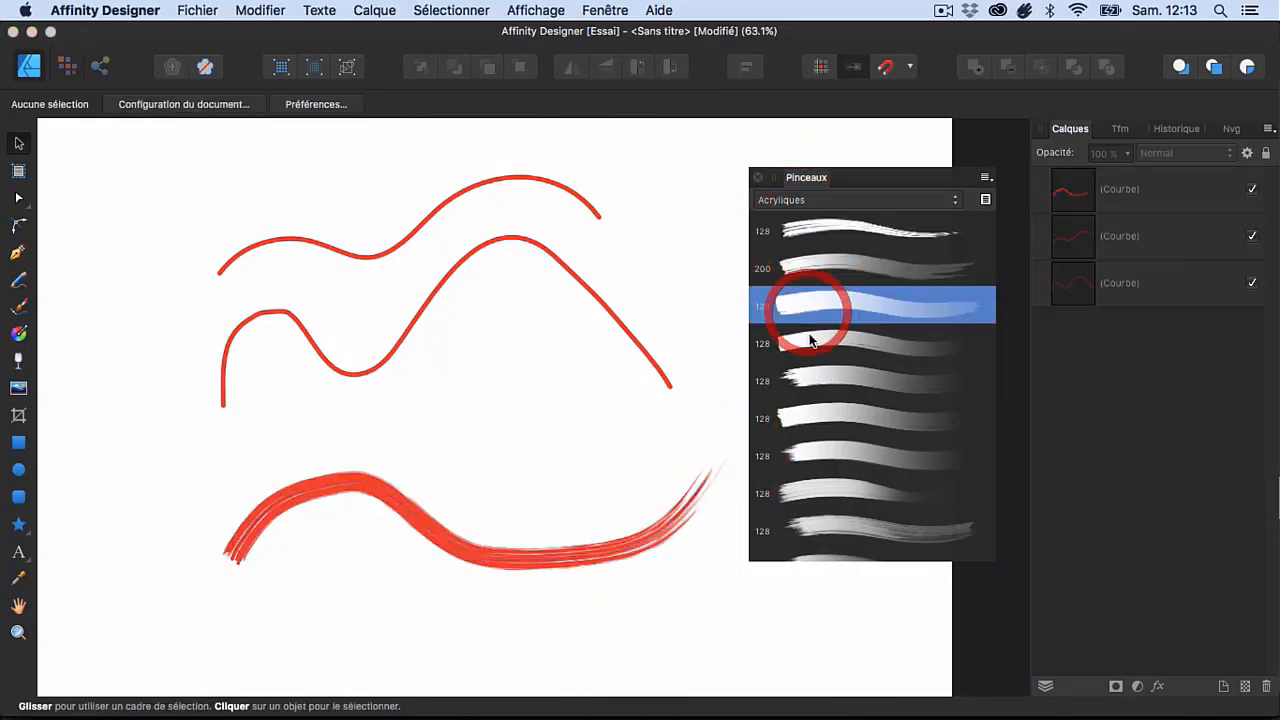
{"action": "left_click", "coordinate": [808, 343]}
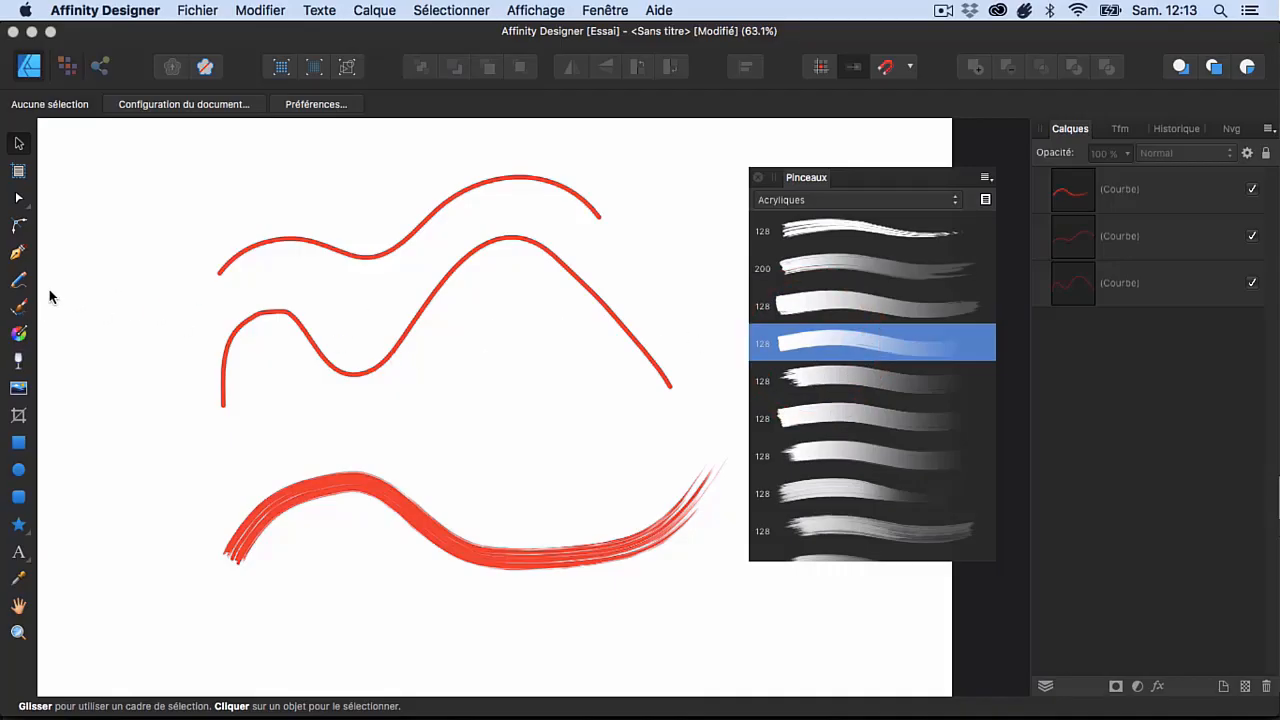
{"action": "left_click", "coordinate": [25, 306]}
{"action": "mouse_move", "coordinate": [142, 195]}
{"action": "left_mouse_down"}
{"action": "mouse_move", "coordinate": [249, 189]}
{"action": "mouse_move", "coordinate": [318, 206]}
{"action": "mouse_move", "coordinate": [366, 163]}
{"action": "left_mouse_up"}
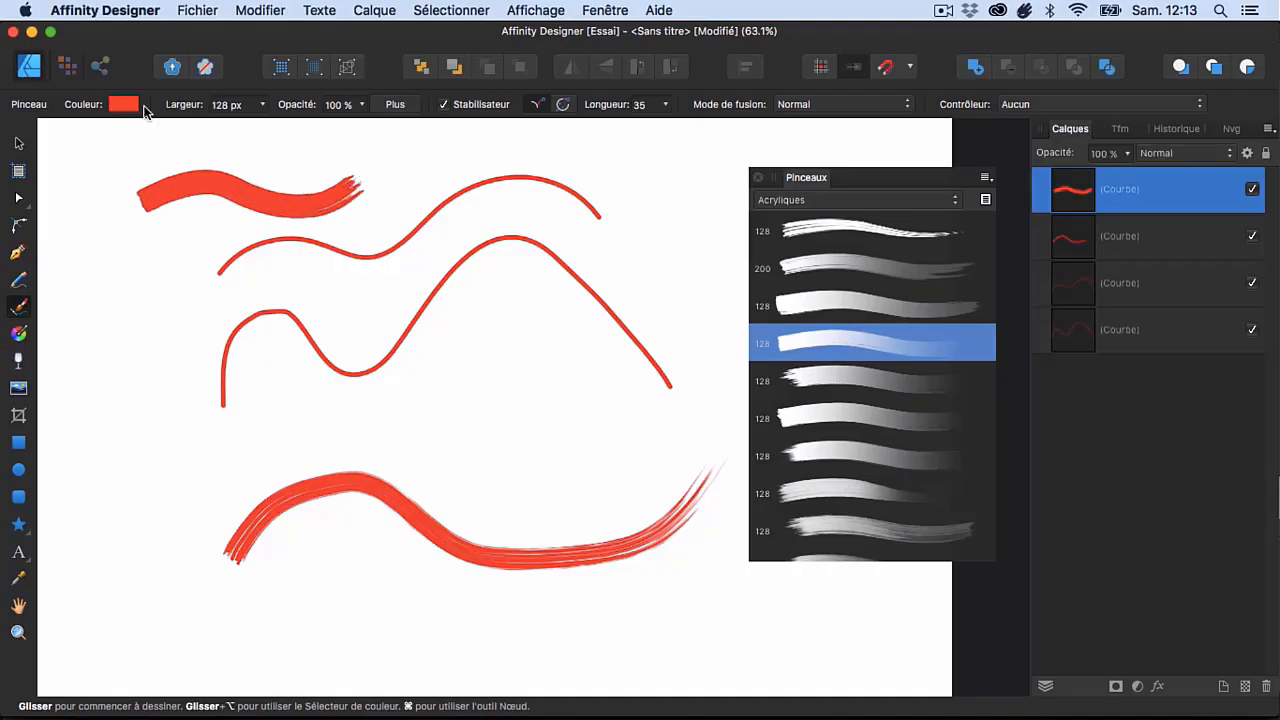
Set the brush colour to near-black with saturation 0 and lightness 7, and paint a large looping stroke with the eighth Acryliques brush
{"action": "left_click", "coordinate": [122, 105]}
{"action": "left_click_drag", "start_coordinate": [223, 221], "coordinate": [200, 207]}
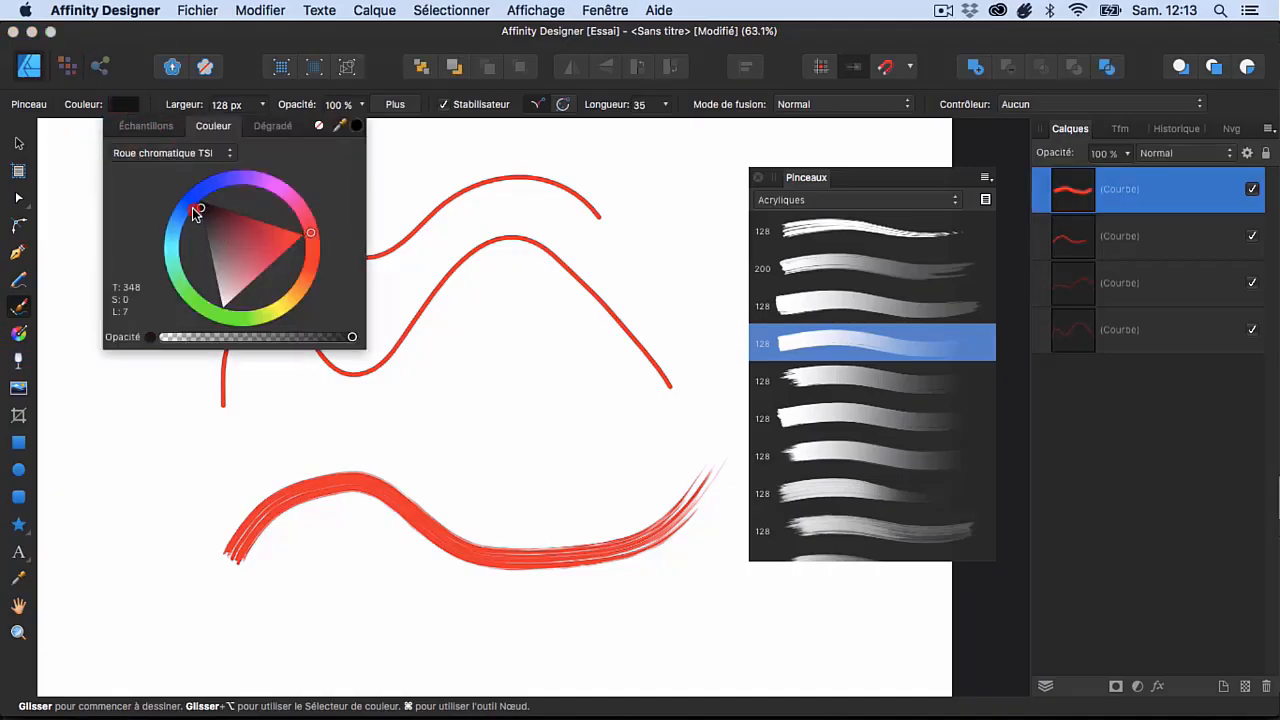
{"action": "left_click", "coordinate": [851, 491]}
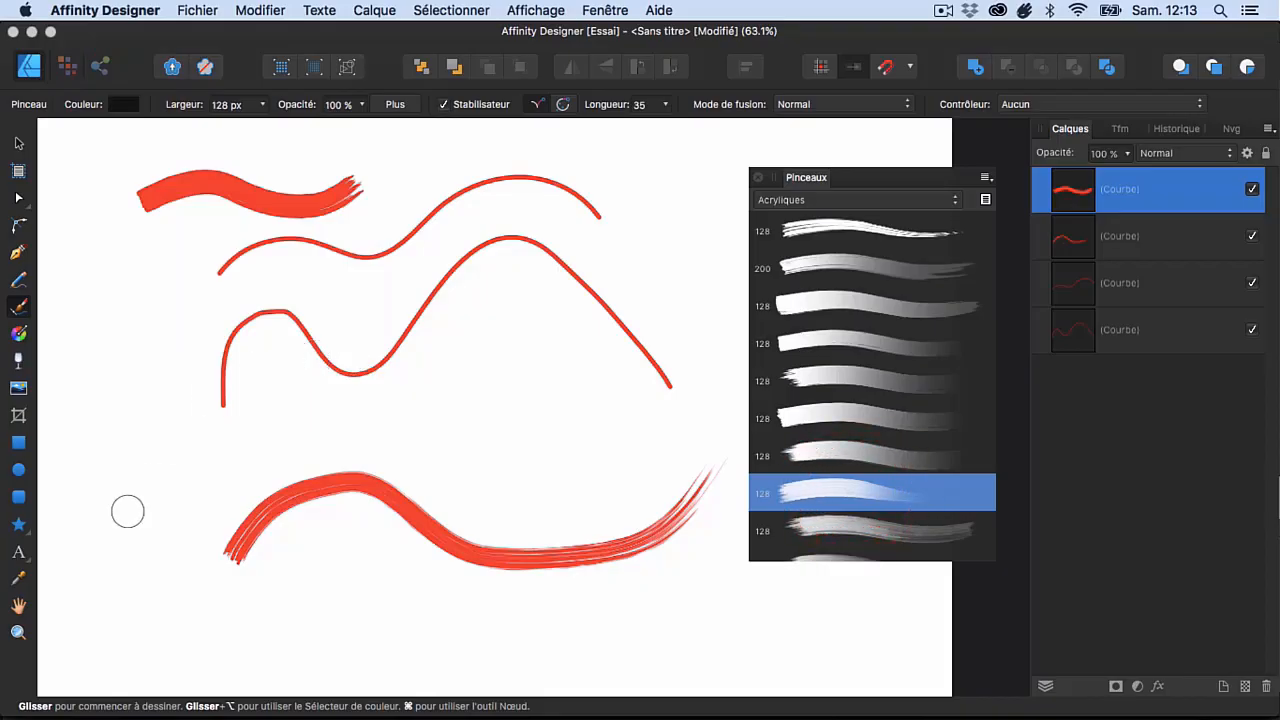
{"action": "mouse_move", "coordinate": [122, 516]}
{"action": "left_mouse_down"}
{"action": "mouse_move", "coordinate": [140, 482]}
{"action": "mouse_move", "coordinate": [205, 432]}
{"action": "mouse_move", "coordinate": [493, 460]}
{"action": "mouse_move", "coordinate": [592, 308]}
{"action": "mouse_move", "coordinate": [585, 282]}
{"action": "mouse_move", "coordinate": [372, 263]}
{"action": "mouse_move", "coordinate": [247, 453]}
{"action": "mouse_move", "coordinate": [457, 558]}
{"action": "mouse_move", "coordinate": [620, 488]}
{"action": "left_mouse_up"}
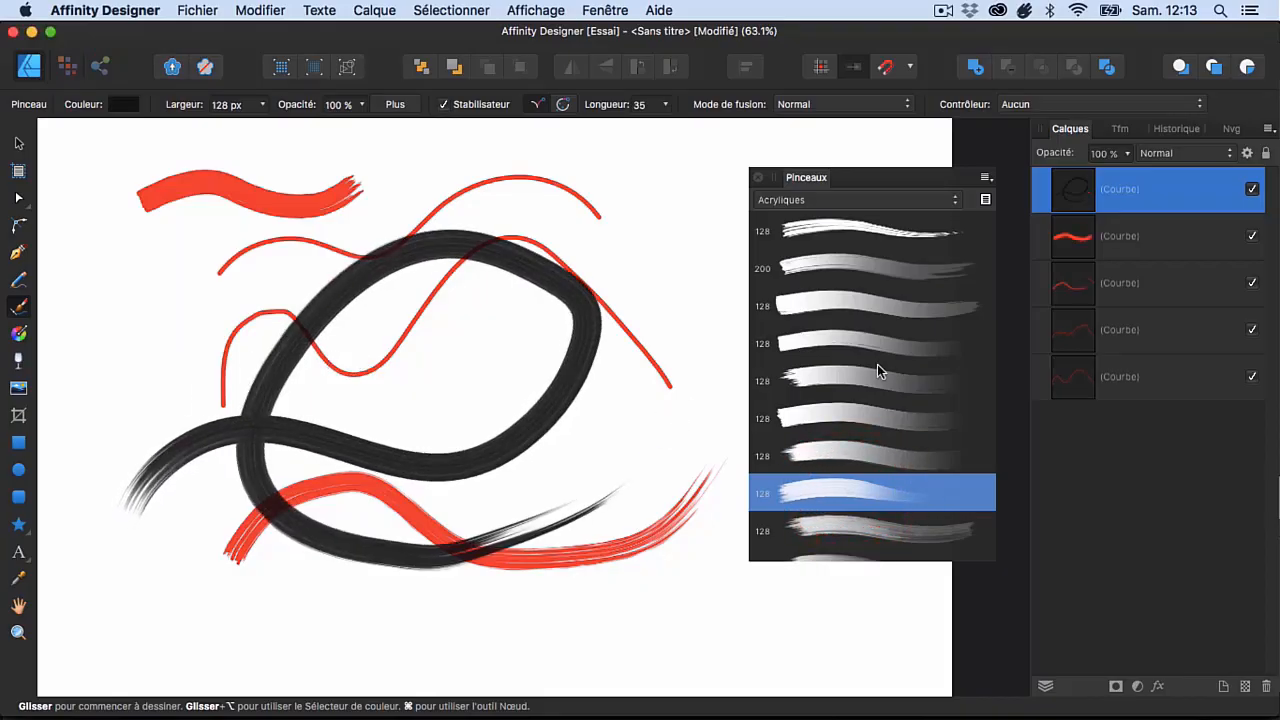
Paint a horizontal black stroke below the other curves with the 200 px Pastel carré variable brush from Support sec, and view that brush's settings
{"action": "scroll", "coordinate": [906, 318], "scroll_direction": "down", "scroll_amount": 3}
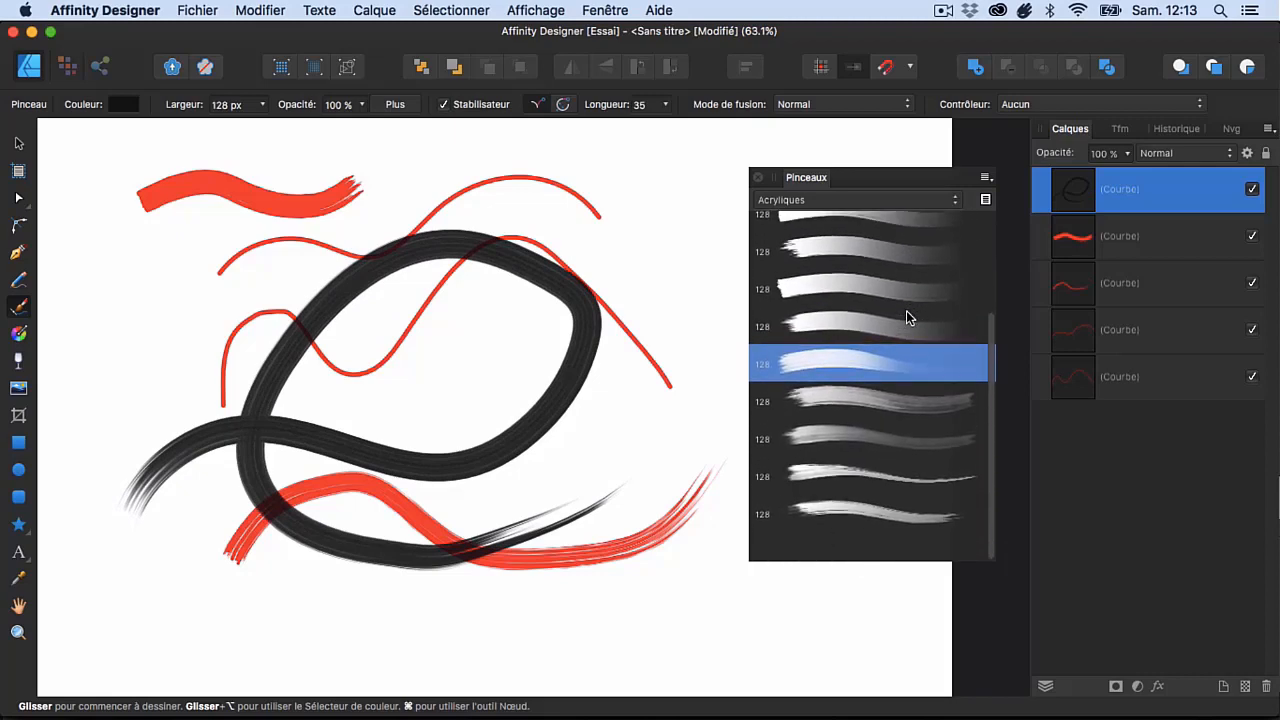
{"action": "scroll", "coordinate": [906, 318], "scroll_direction": "up", "scroll_amount": 3}
{"action": "scroll", "coordinate": [906, 318], "scroll_direction": "down", "scroll_amount": 3}
{"action": "scroll", "coordinate": [906, 318], "scroll_direction": "up", "scroll_amount": 4}
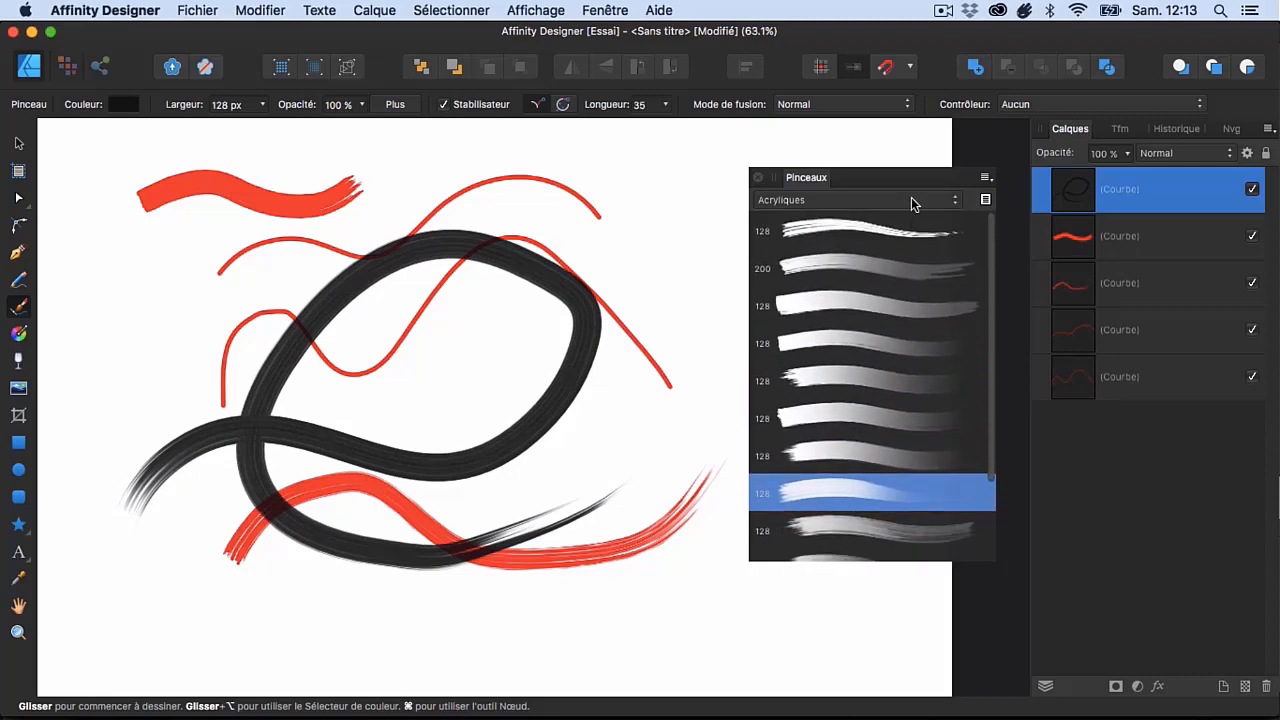
{"action": "left_click", "coordinate": [790, 203]}
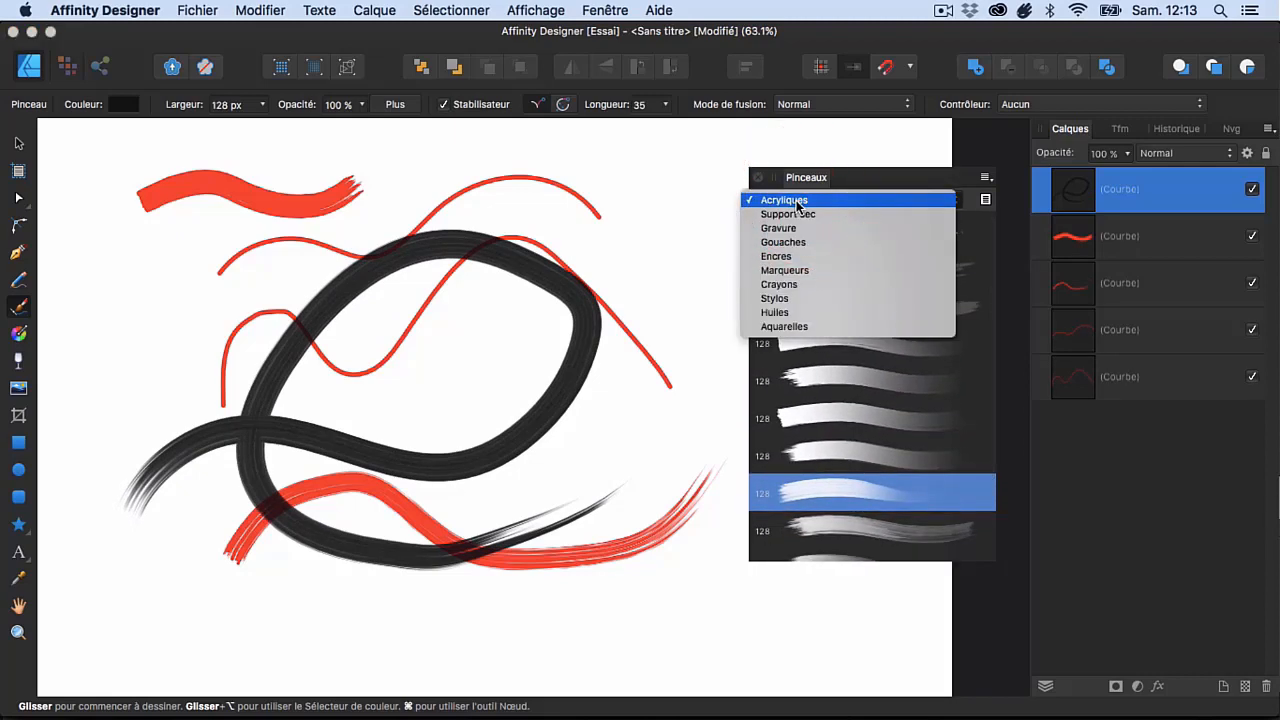
{"action": "left_click", "coordinate": [806, 214]}
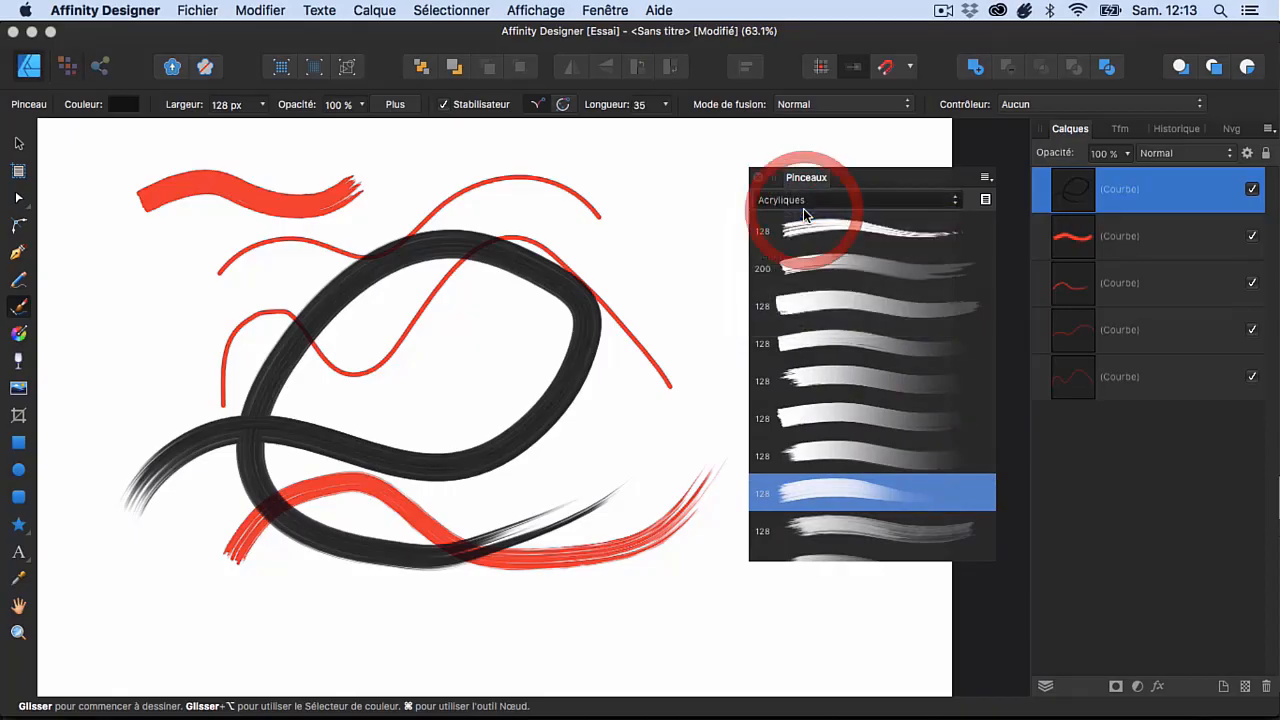
{"action": "left_click", "coordinate": [828, 303]}
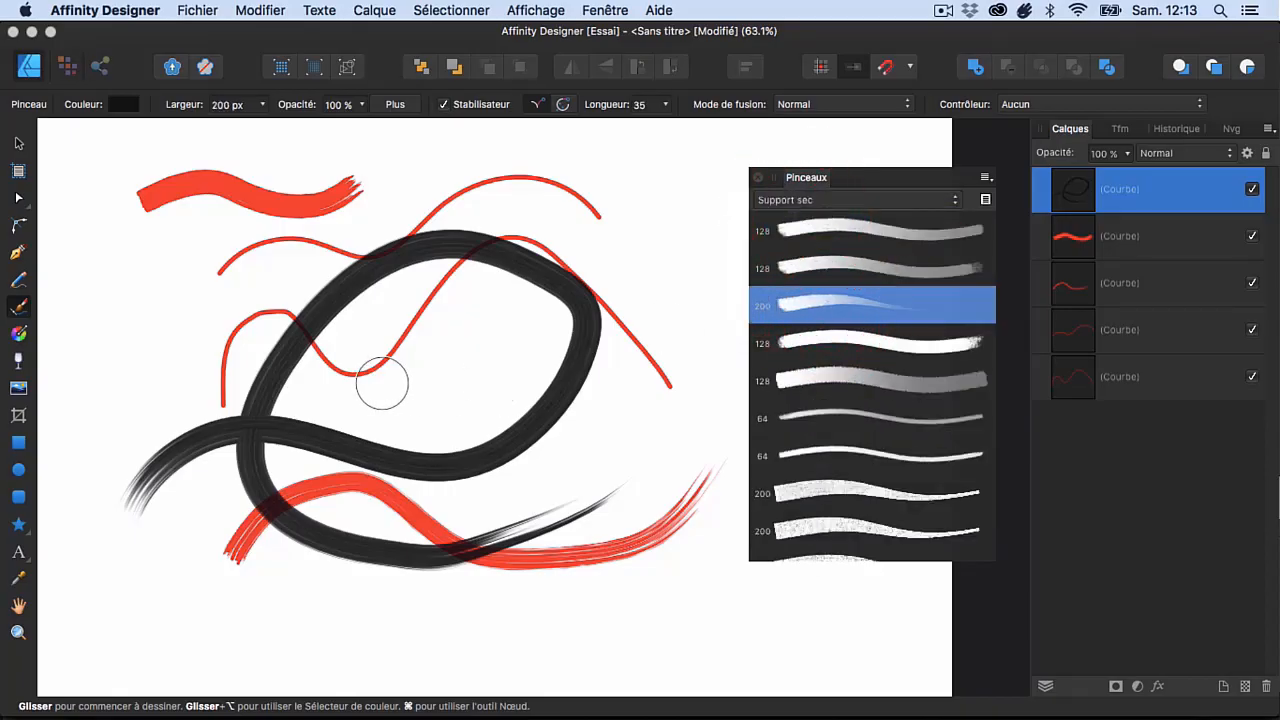
{"action": "left_click_drag", "start_coordinate": [177, 622], "coordinate": [553, 613]}
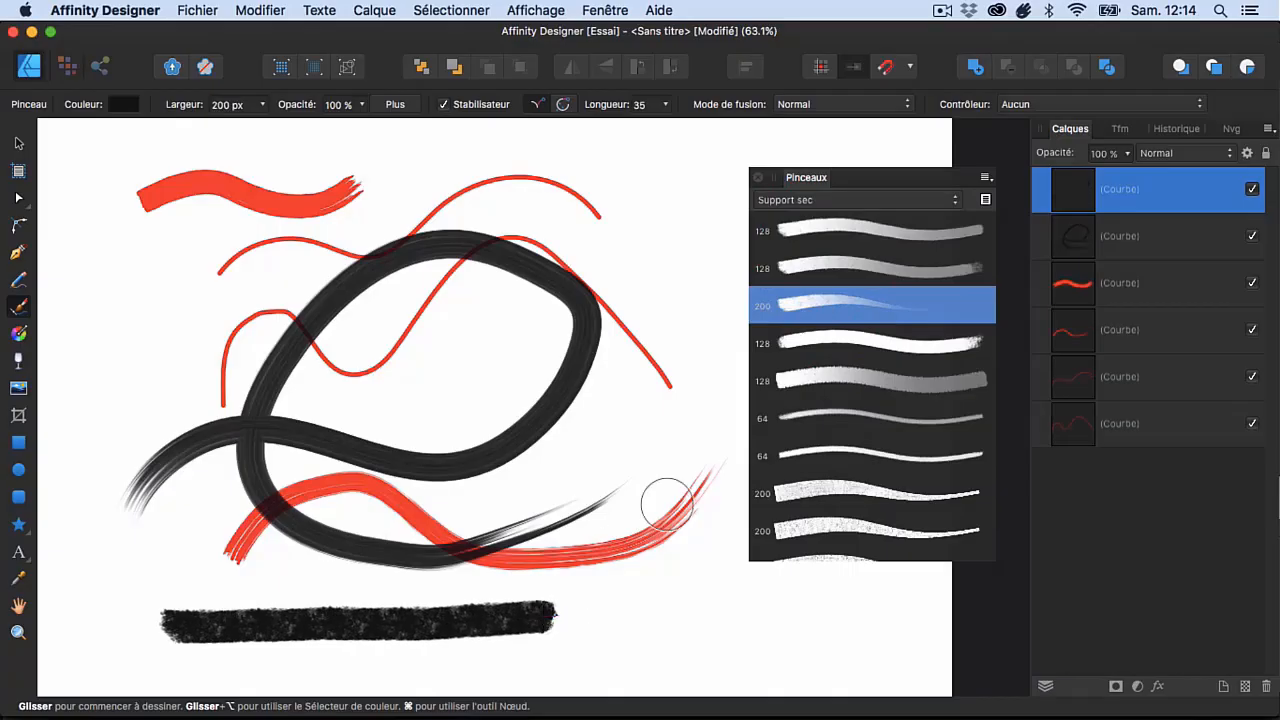
{"action": "double_click", "coordinate": [828, 305]}
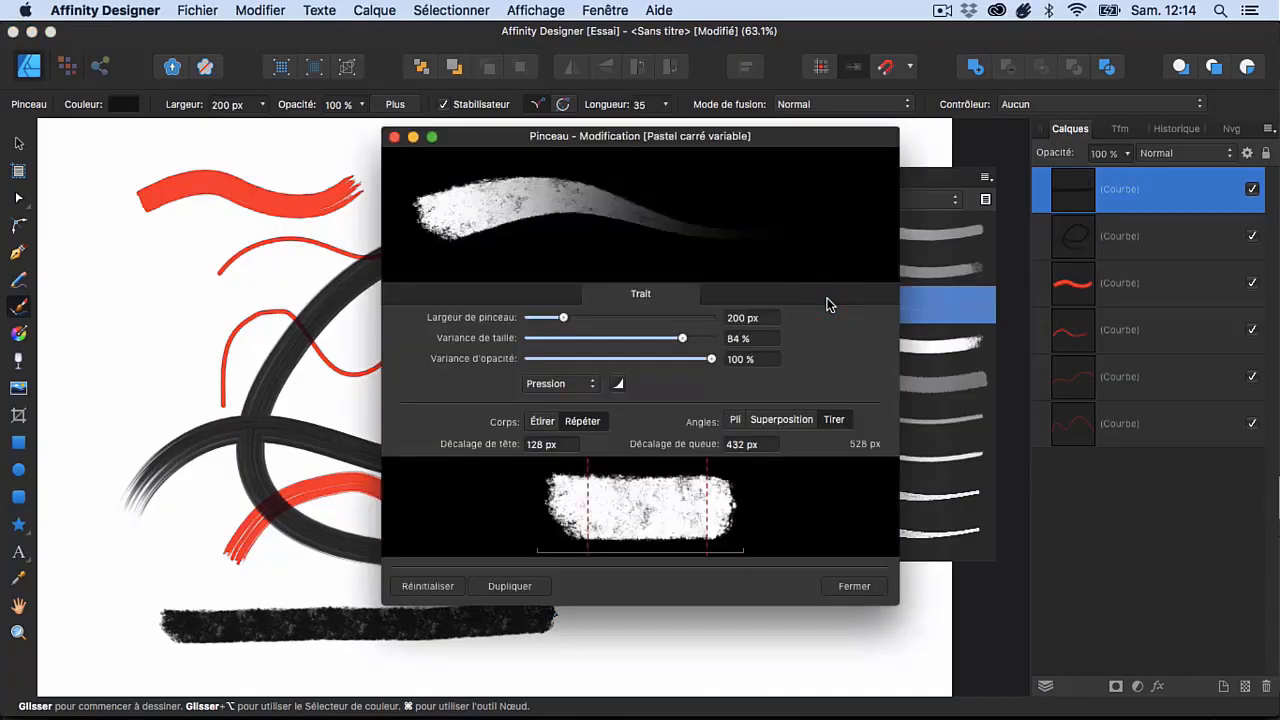
{"action": "left_click", "coordinate": [838, 592]}
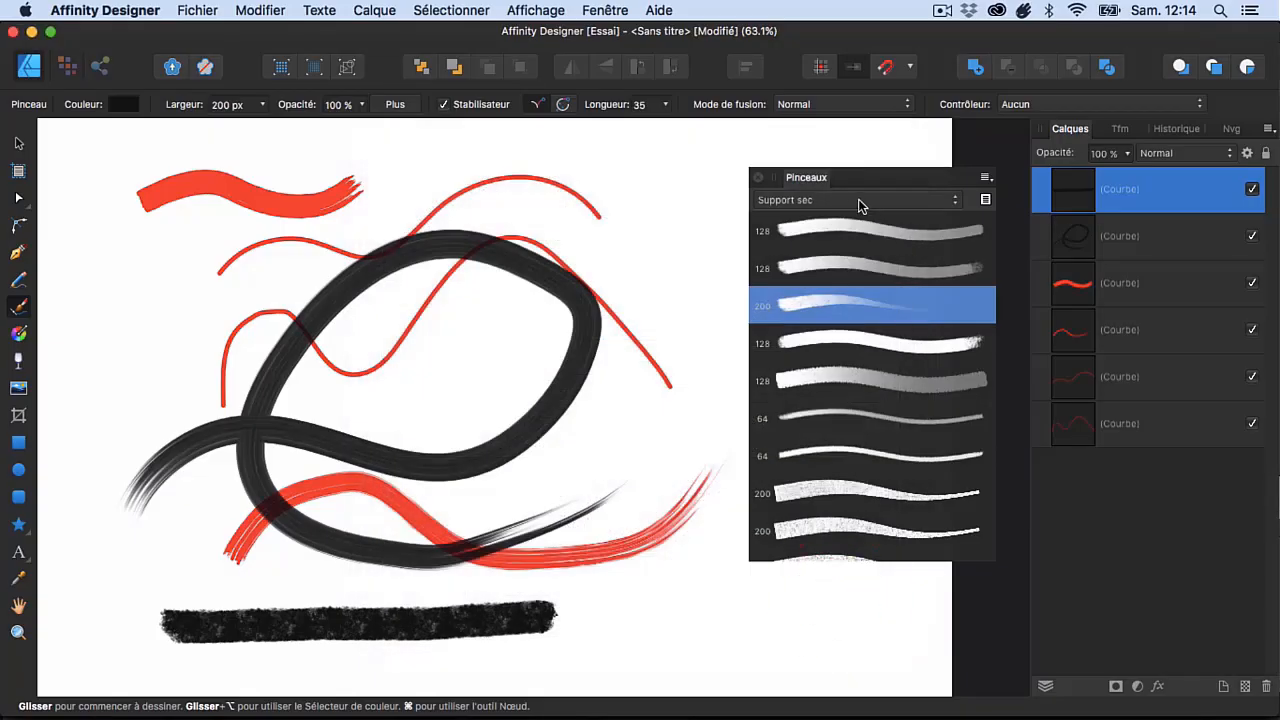
Select the 128 px Gouache grasse brush from the Gouaches category and view its stroke settings
{"action": "left_click", "coordinate": [858, 202]}
{"action": "left_click", "coordinate": [845, 270]}
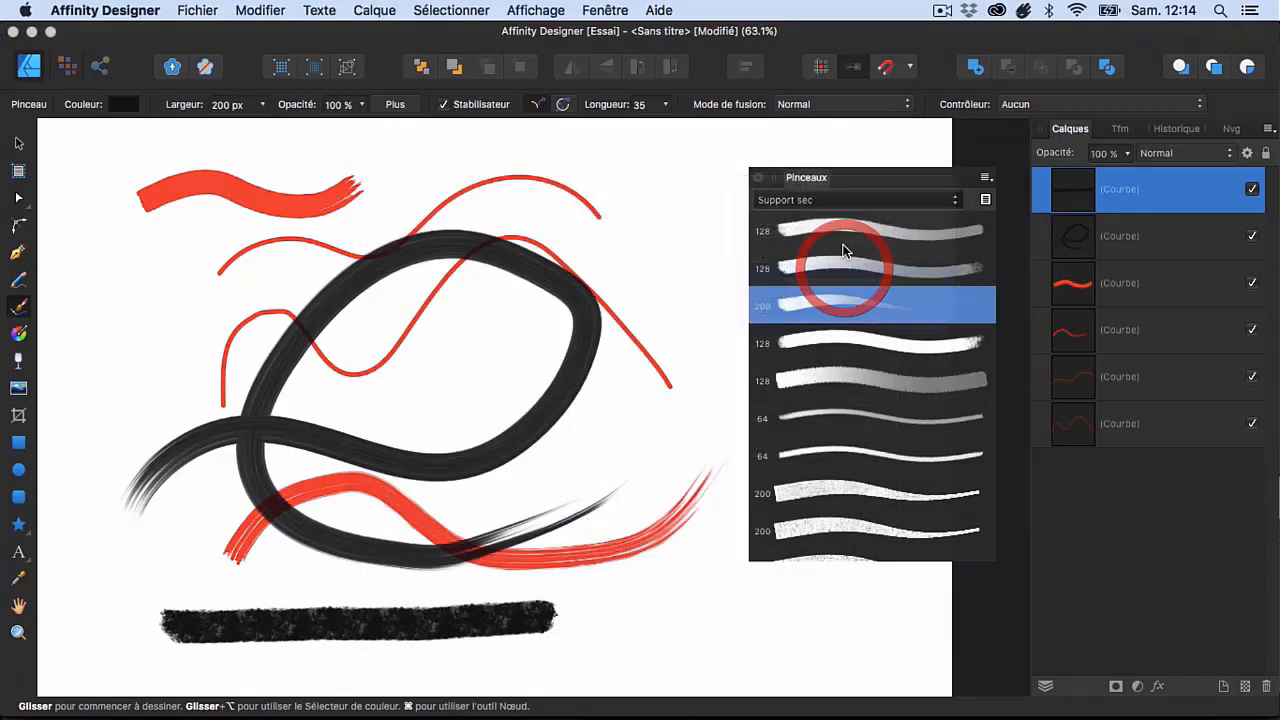
{"action": "left_click", "coordinate": [837, 208]}
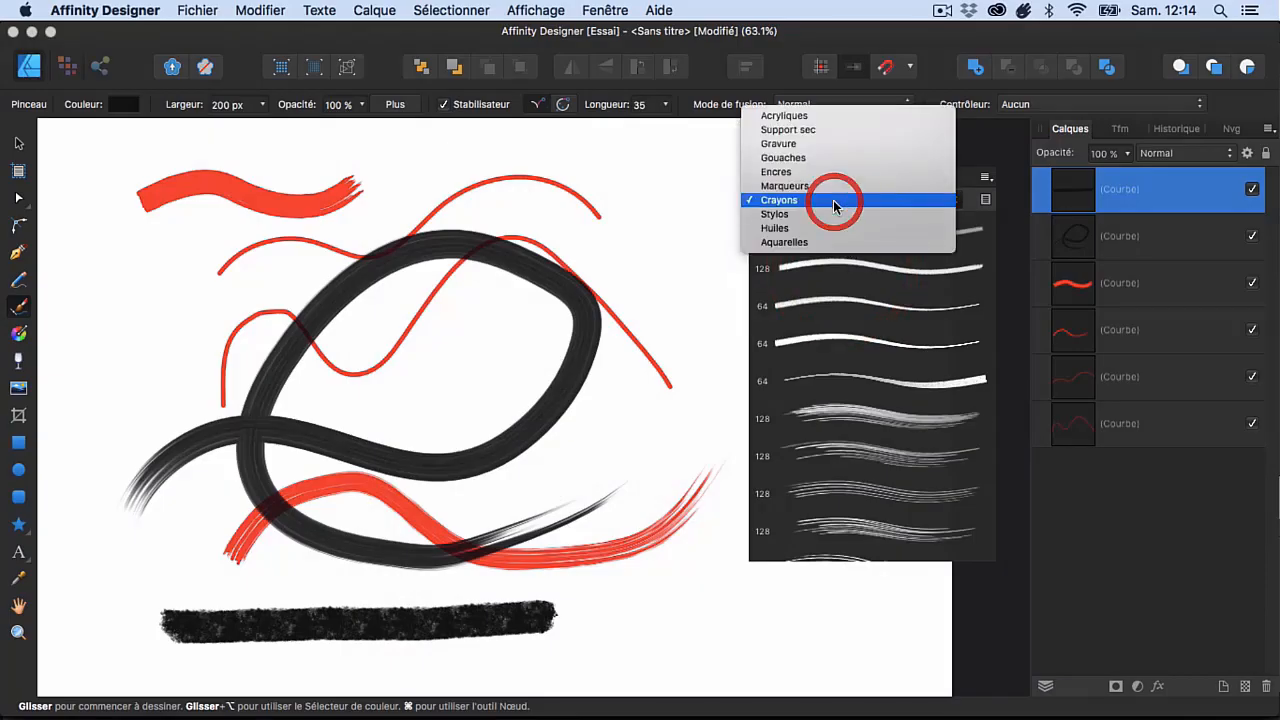
{"action": "left_click", "coordinate": [822, 158]}
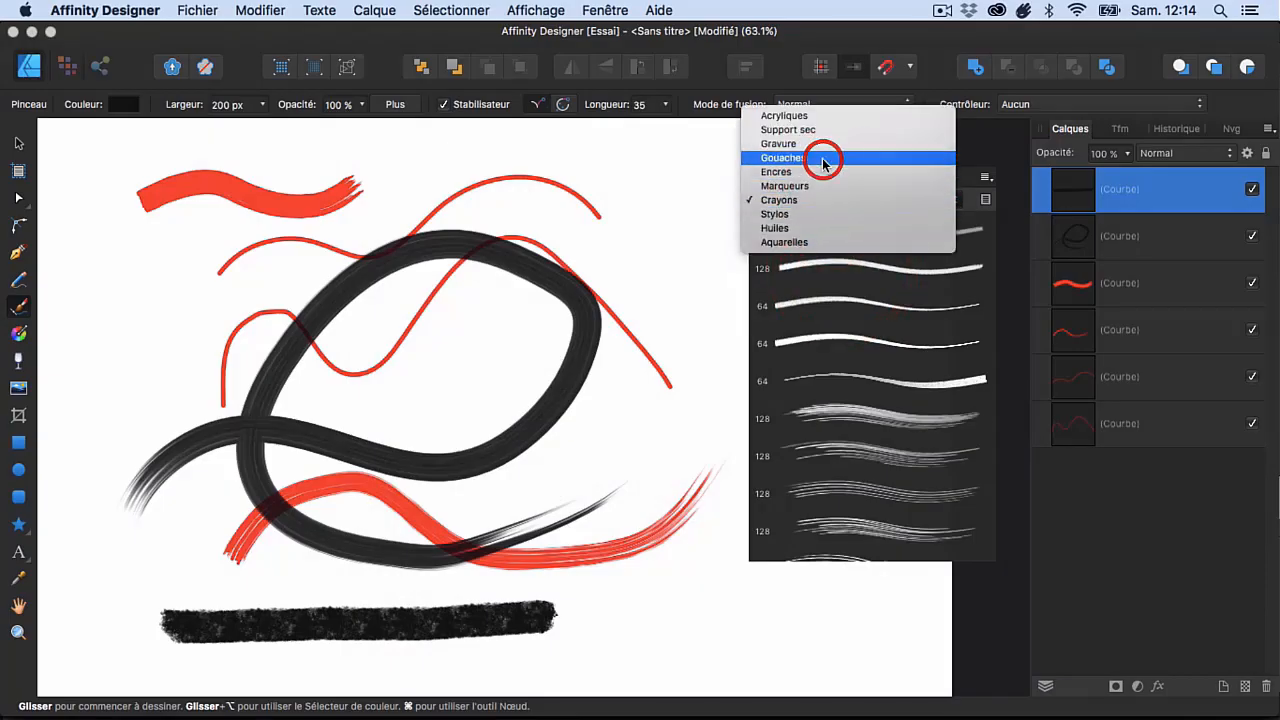
{"action": "double_click", "coordinate": [835, 344]}
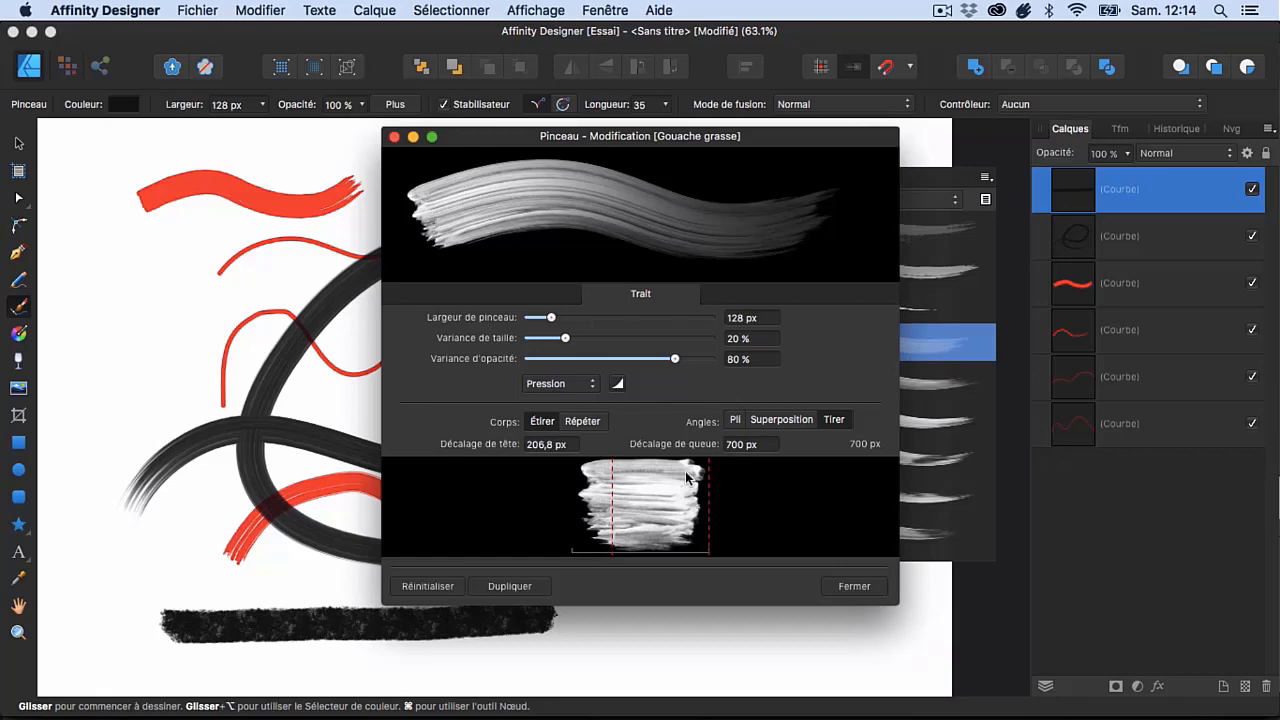
{"action": "left_click", "coordinate": [395, 138]}
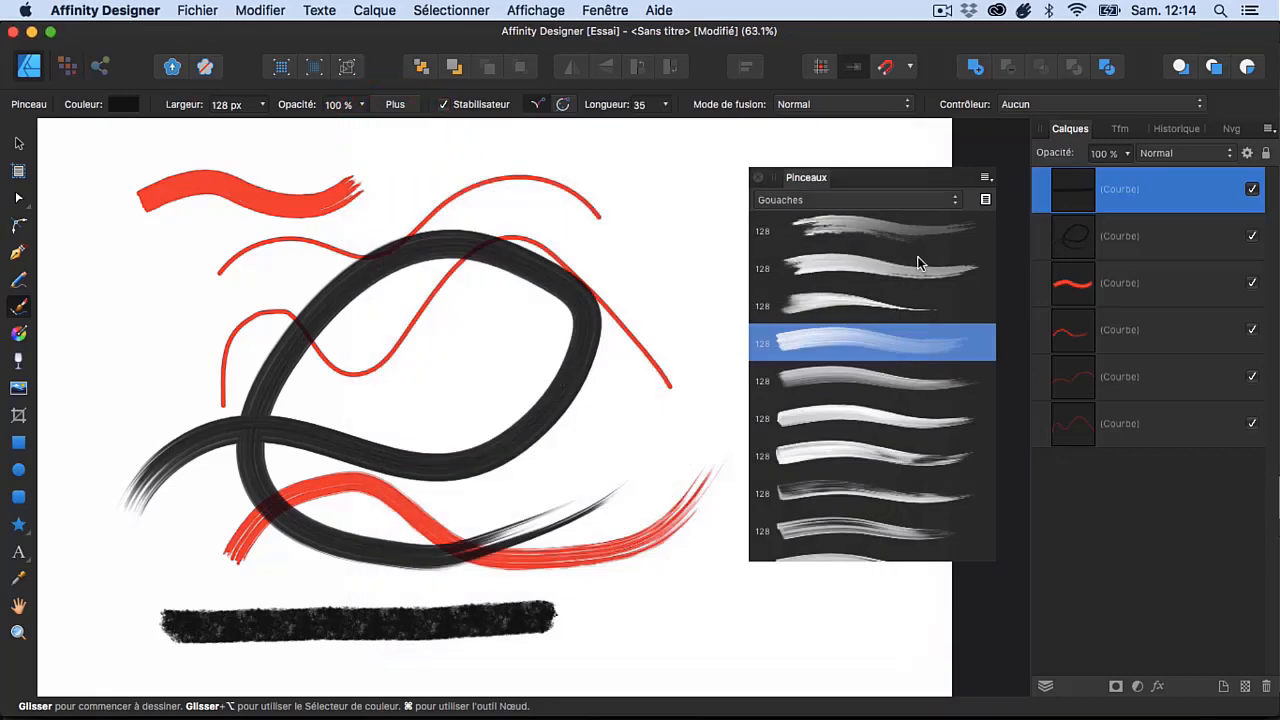
{"action": "left_click", "coordinate": [985, 200]}
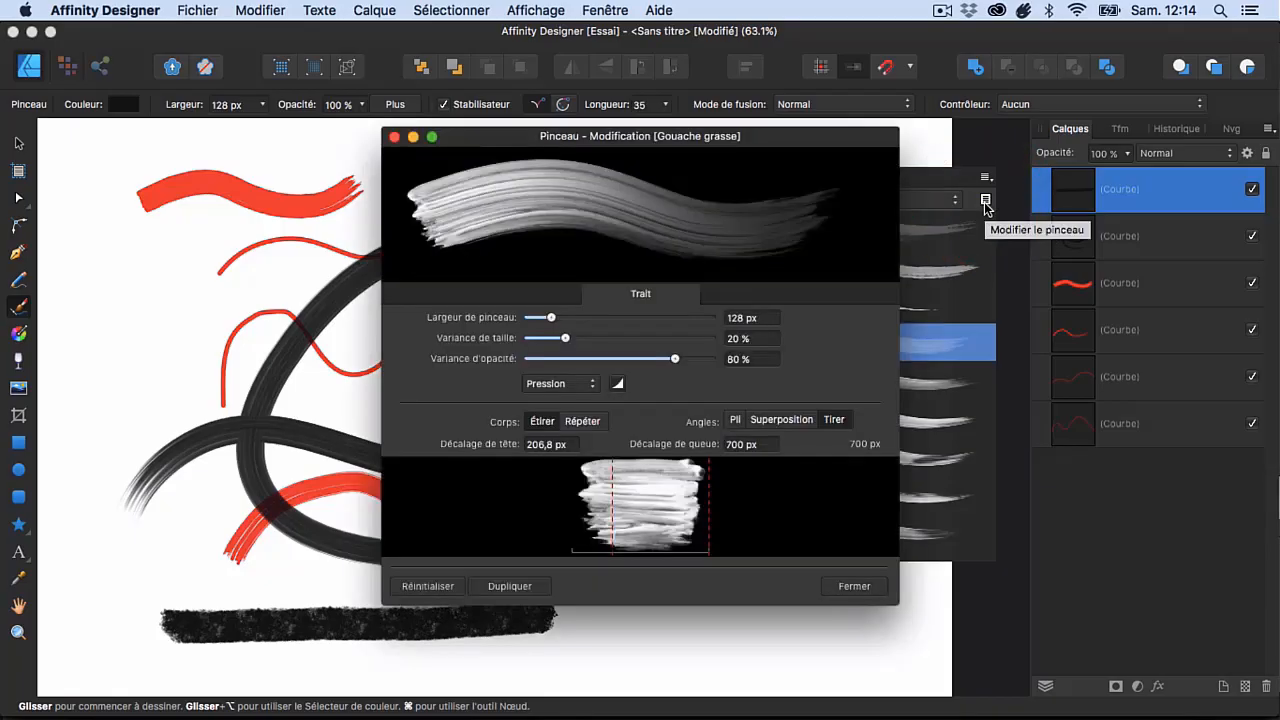
{"action": "left_click", "coordinate": [394, 137]}
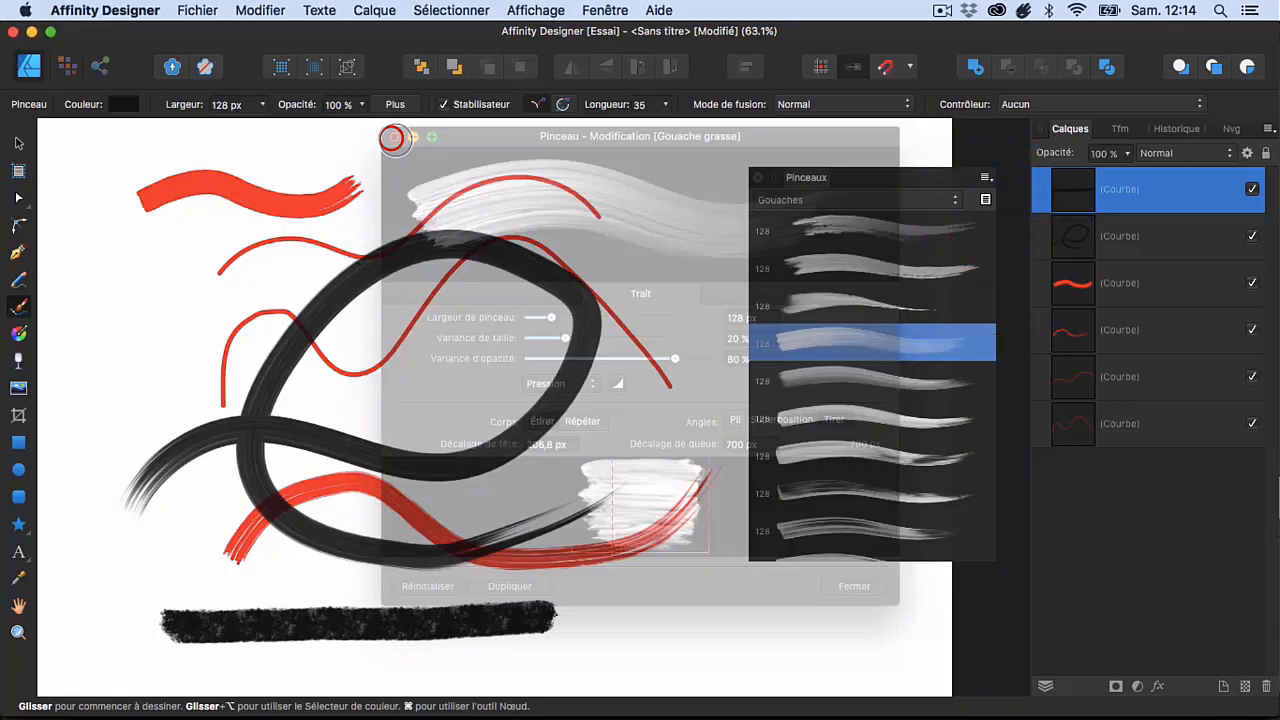
Examine the options for managing brush categories and creating, importing or exporting brushes, and browse the Gouaches brushes
{"action": "left_click", "coordinate": [985, 178]}
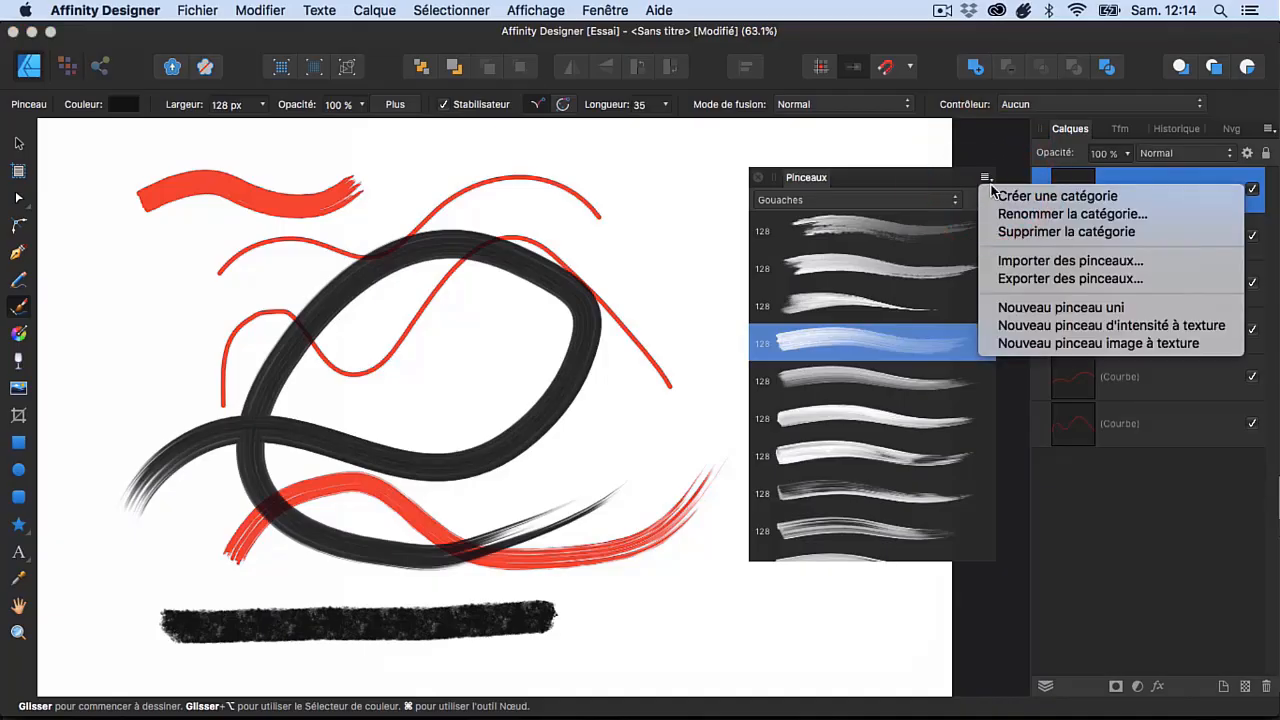
{"action": "left_click", "coordinate": [940, 186]}
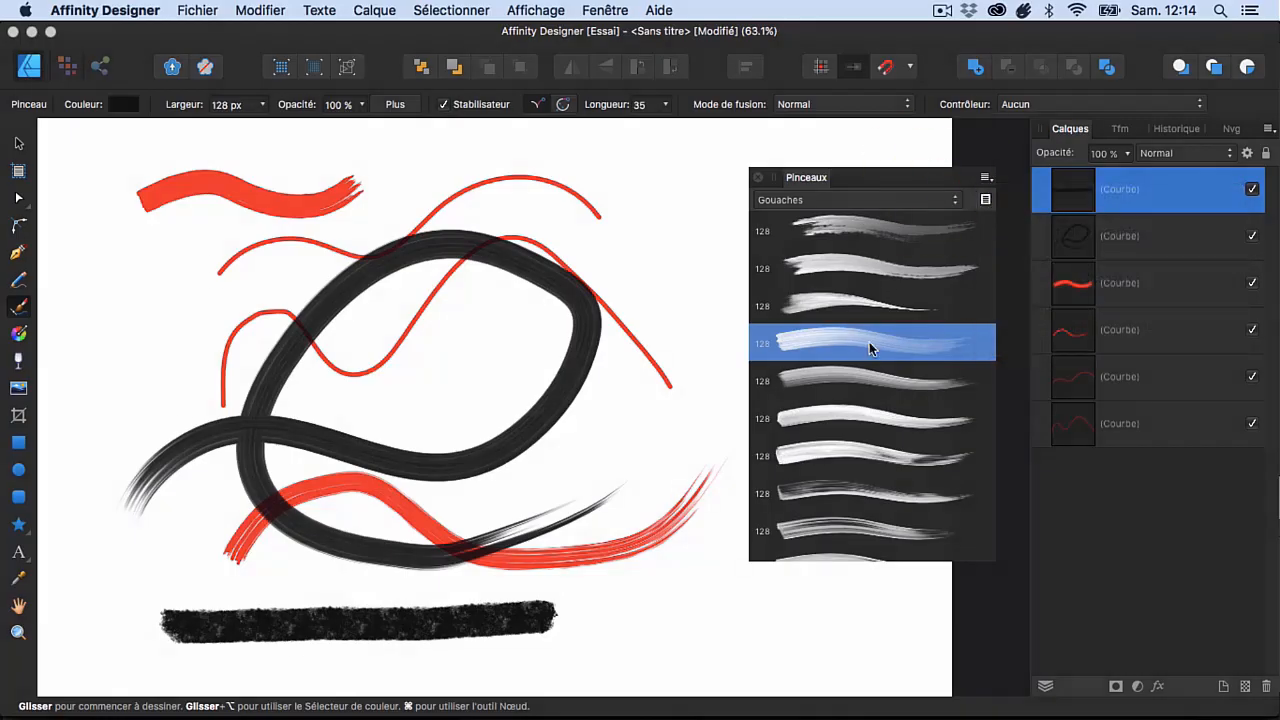
{"action": "scroll", "coordinate": [868, 366], "scroll_direction": "down", "scroll_amount": 4}
{"action": "scroll", "coordinate": [868, 366], "scroll_direction": "up", "scroll_amount": 4}
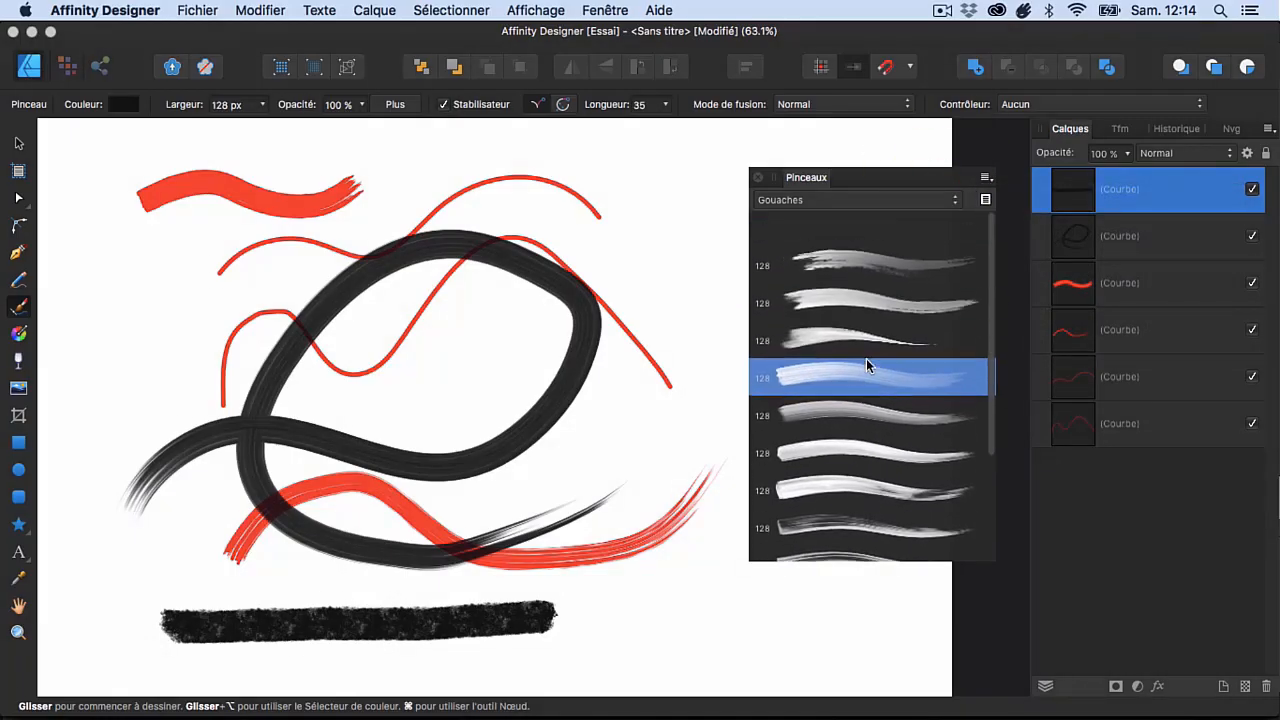
Display the Gravure brushes and paint a black looping stroke over the upper red curves with the 128 px Gouache grasse brush
{"action": "left_click", "coordinate": [855, 200]}
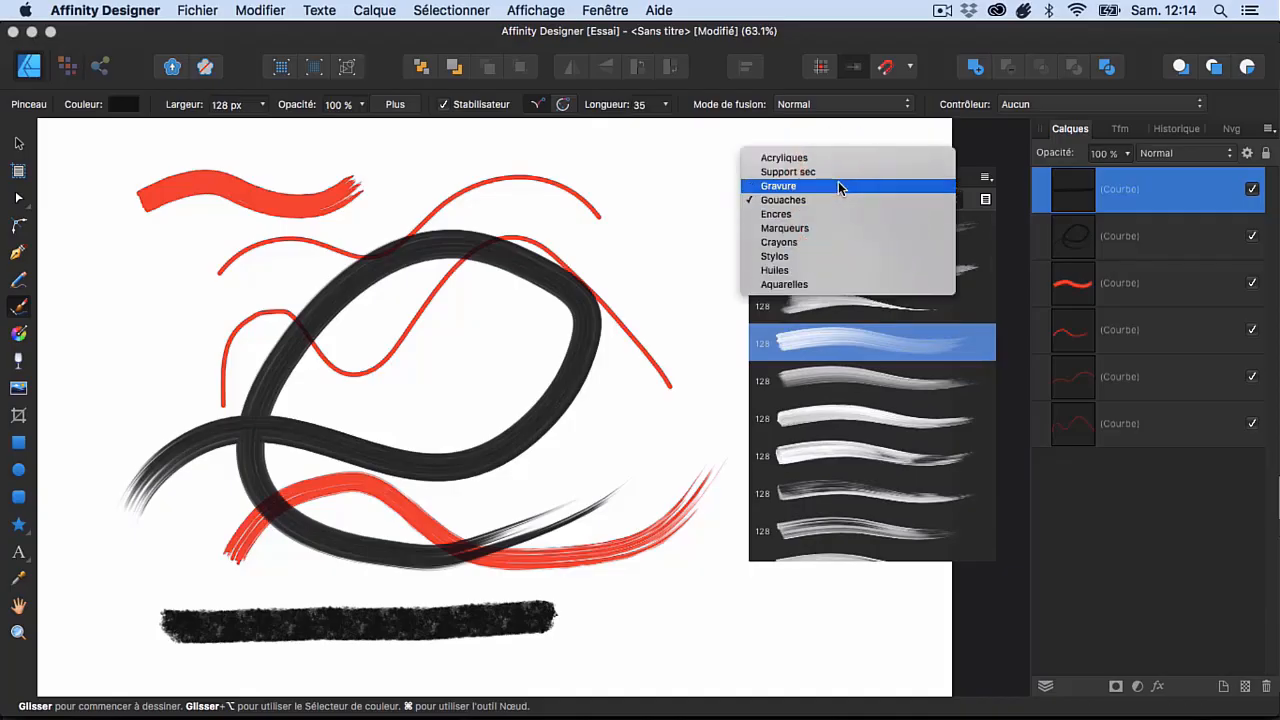
{"action": "left_click", "coordinate": [840, 188]}
{"action": "mouse_move", "coordinate": [94, 348]}
{"action": "left_mouse_down"}
{"action": "mouse_move", "coordinate": [114, 296]}
{"action": "mouse_move", "coordinate": [290, 325]}
{"action": "mouse_move", "coordinate": [420, 195]}
{"action": "mouse_move", "coordinate": [220, 250]}
{"action": "mouse_move", "coordinate": [310, 469]}
{"action": "mouse_move", "coordinate": [486, 480]}
{"action": "mouse_move", "coordinate": [595, 418]}
{"action": "left_mouse_up"}
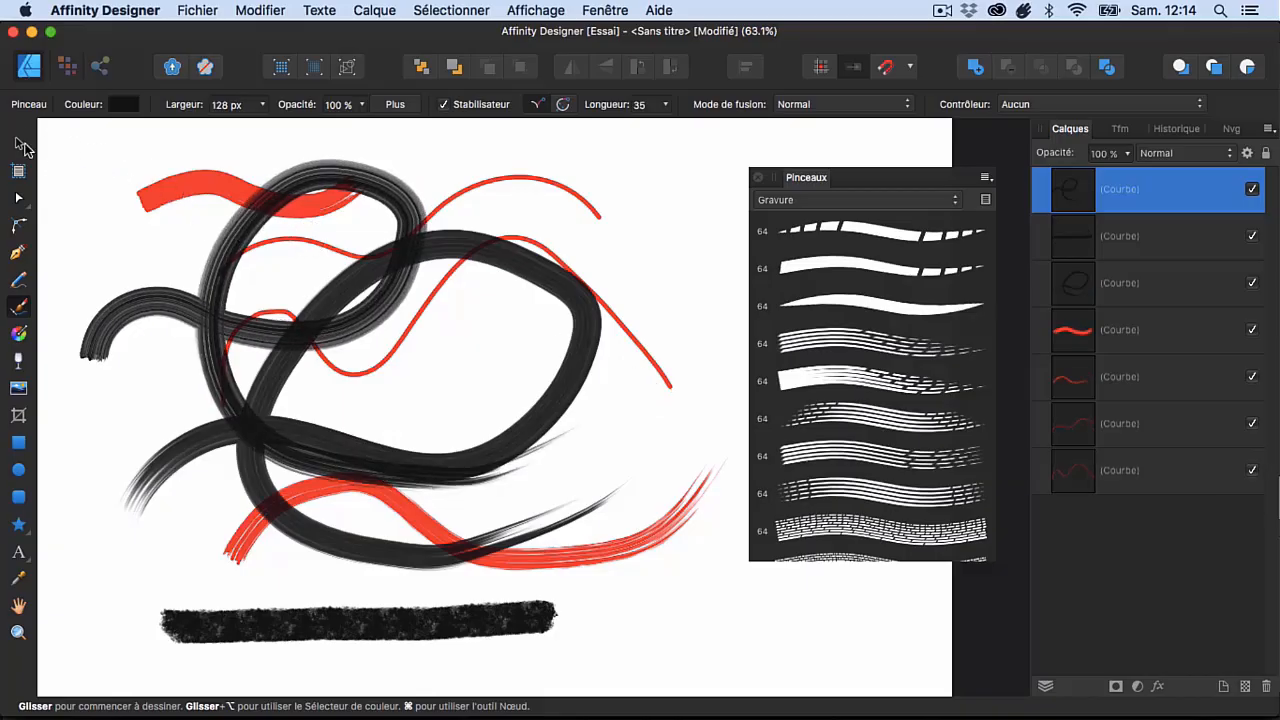
Move the uppermost thin red curve up and to the right, clear of the black loops, and apply the first Gravure brush to it
{"action": "left_click", "coordinate": [18, 143]}
{"action": "left_click_drag", "start_coordinate": [459, 193], "coordinate": [654, 158]}
{"action": "left_click", "coordinate": [870, 233]}
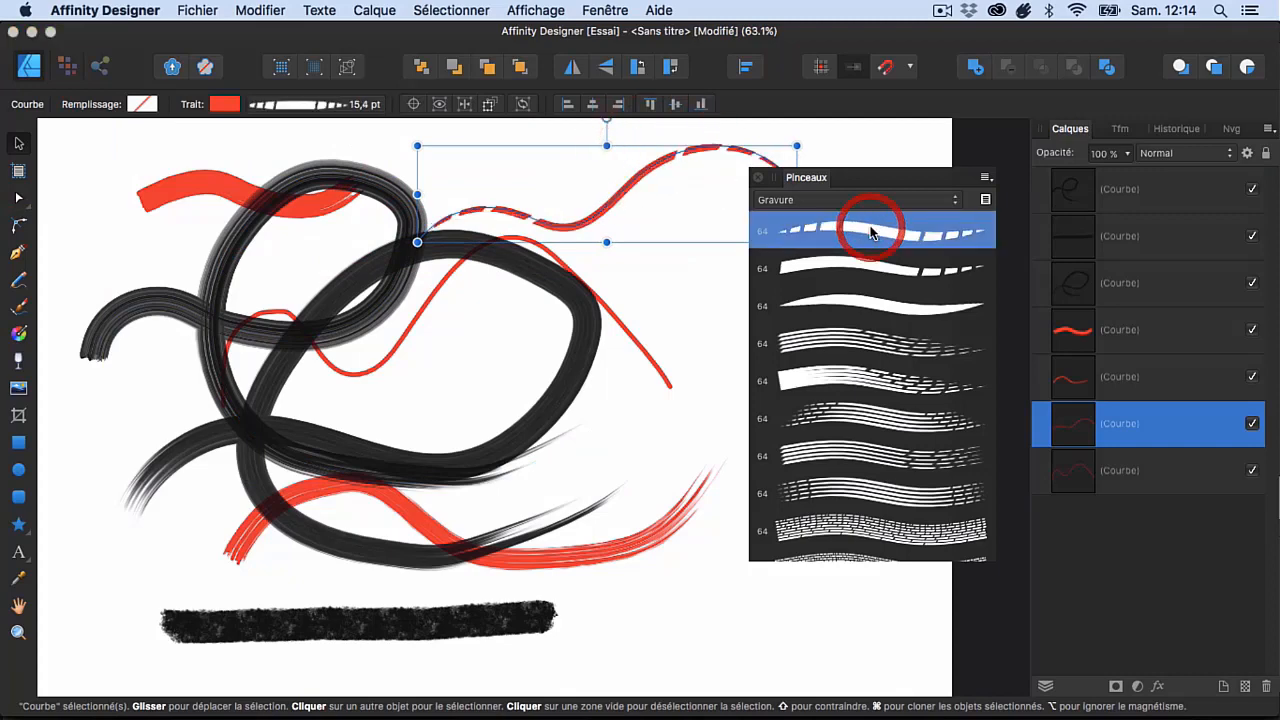
Apply the second through ninth Gravure brushes in turn to the moved red curve, ending with the ninth
{"action": "left_click", "coordinate": [874, 268]}
{"action": "left_click", "coordinate": [872, 304]}
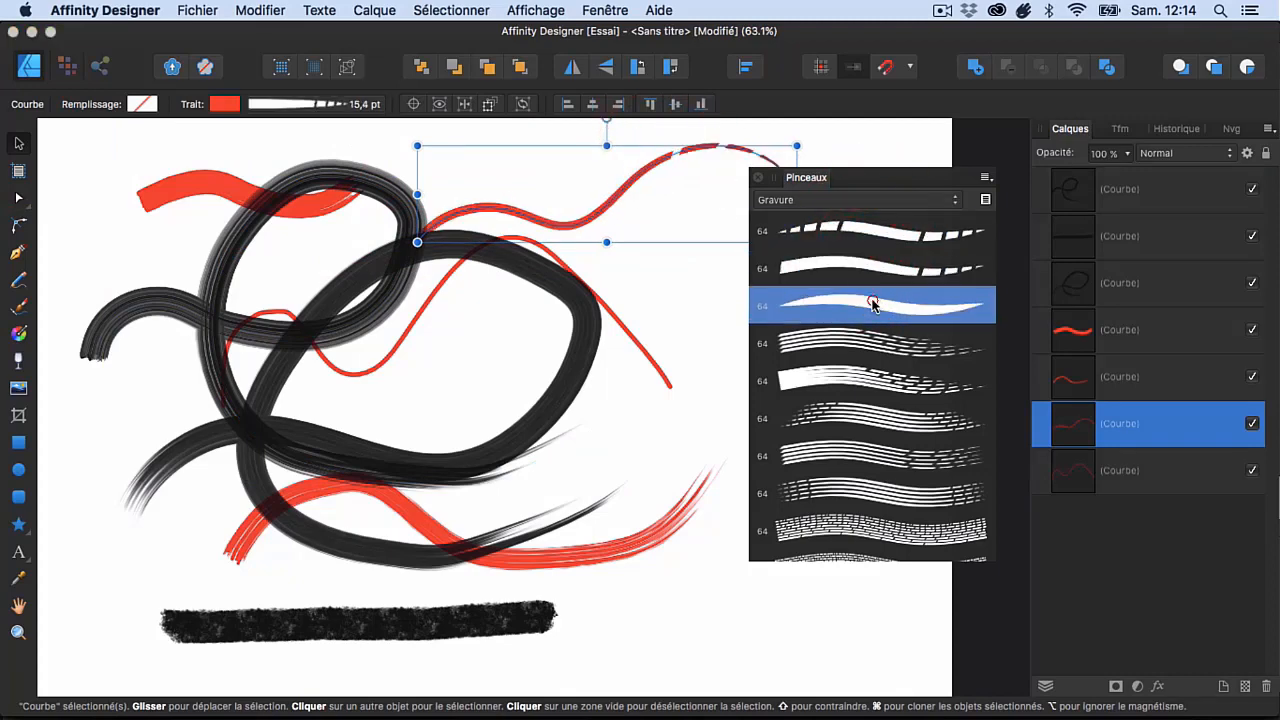
{"action": "left_click", "coordinate": [876, 343]}
{"action": "left_click", "coordinate": [875, 380]}
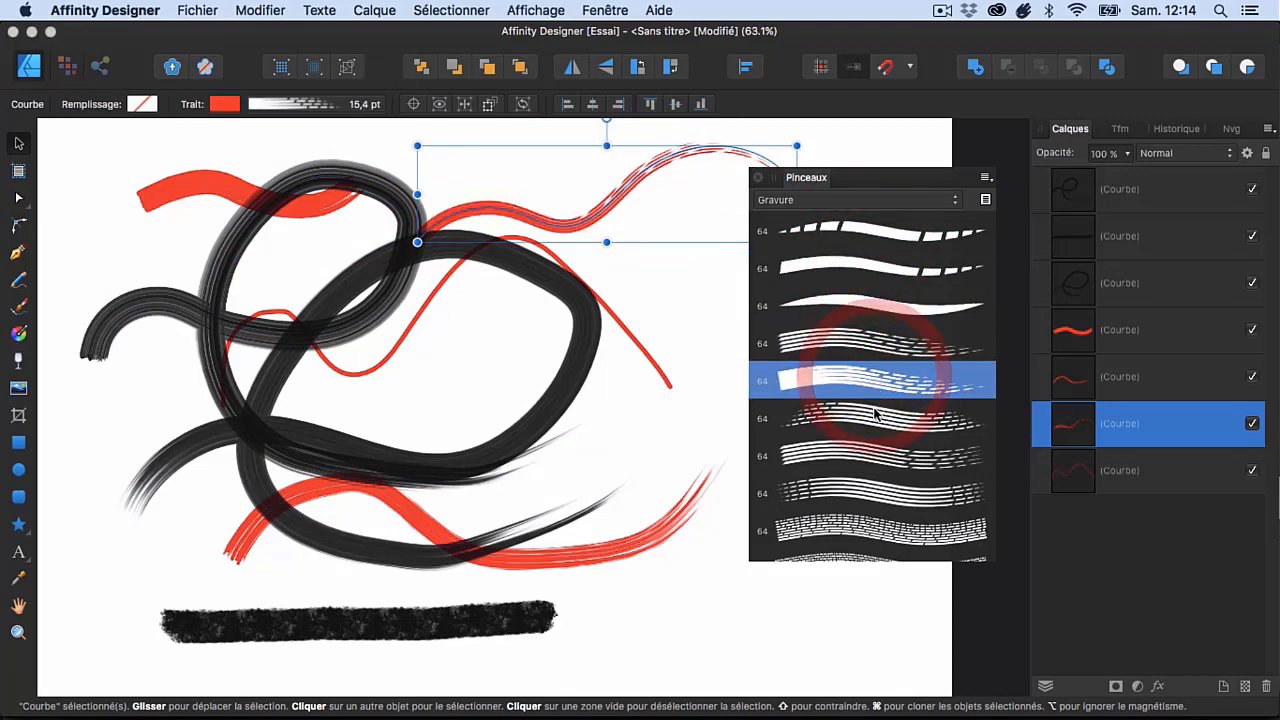
{"action": "left_click", "coordinate": [875, 422]}
{"action": "left_click", "coordinate": [873, 455]}
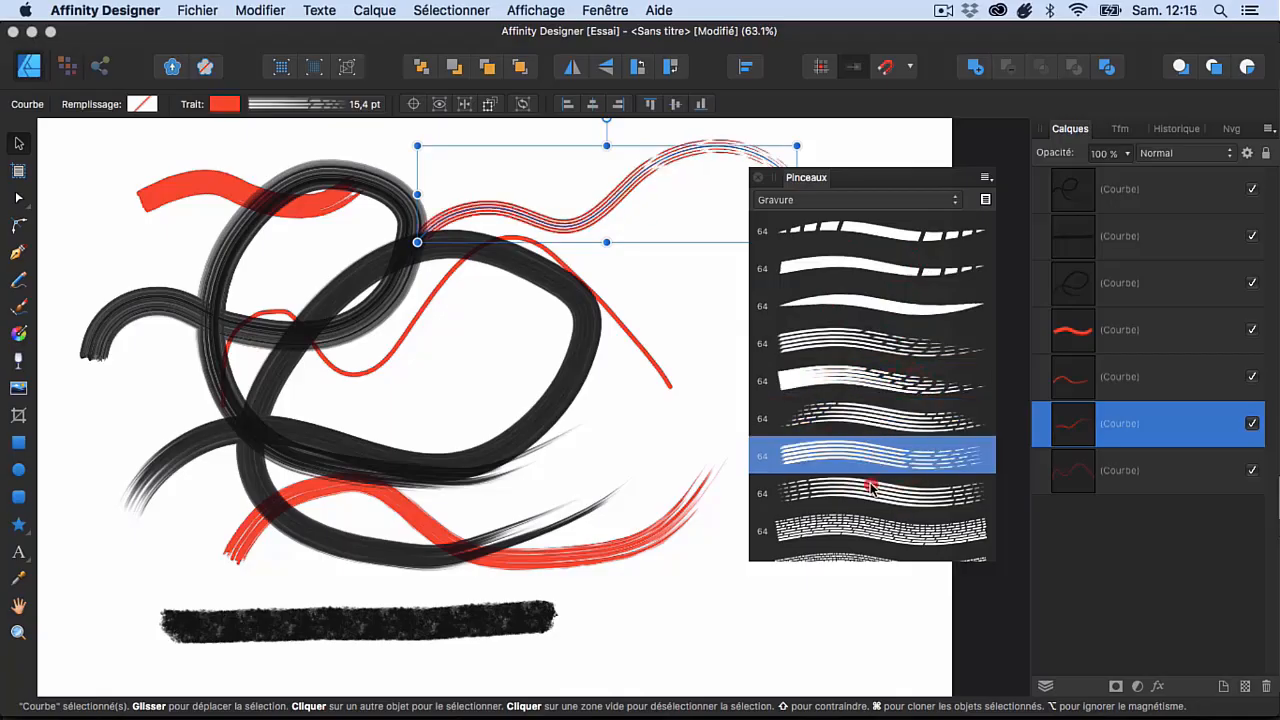
{"action": "left_click", "coordinate": [862, 492]}
{"action": "left_click", "coordinate": [870, 528]}
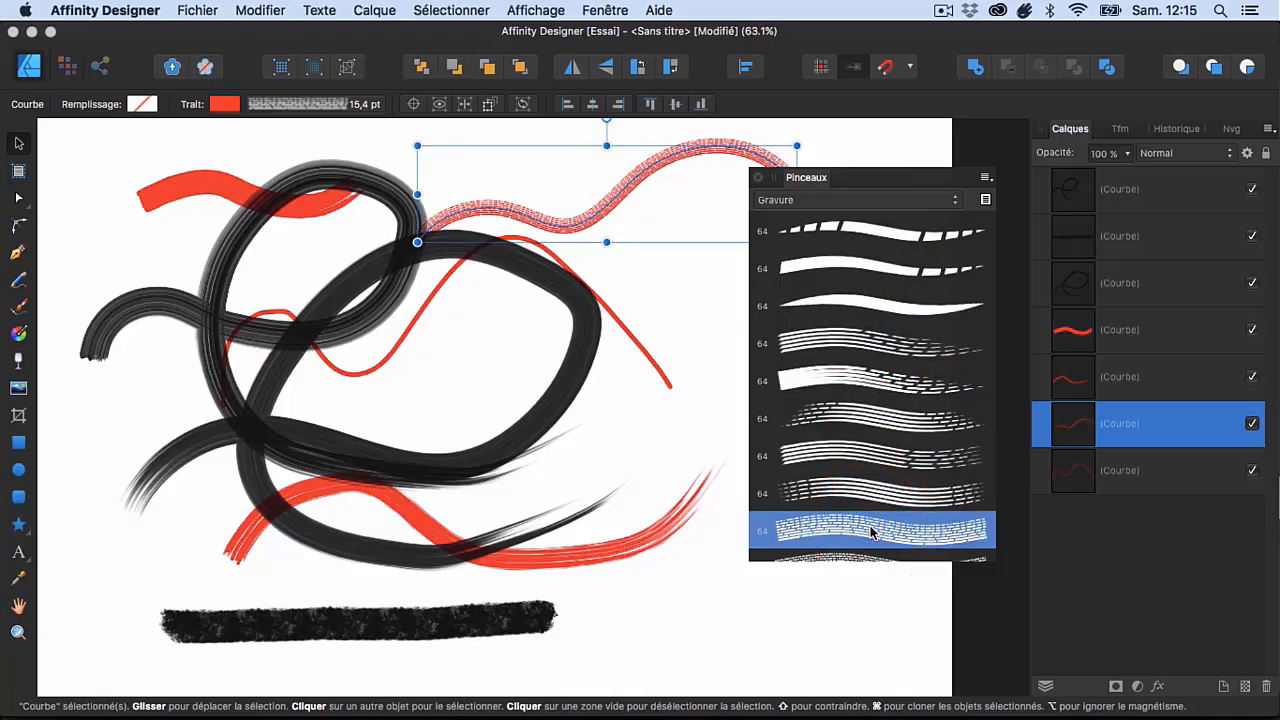